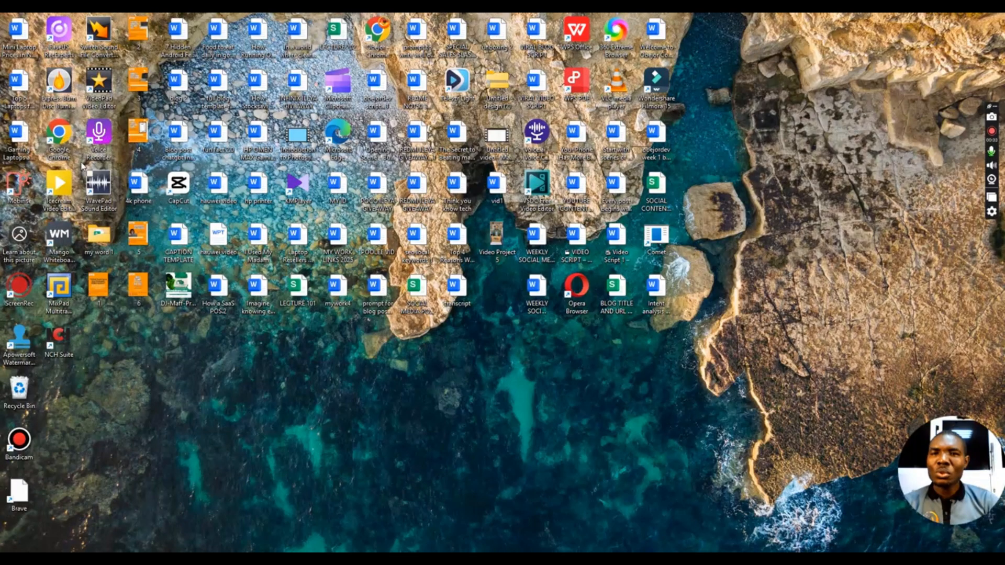
double_click(66, 140)
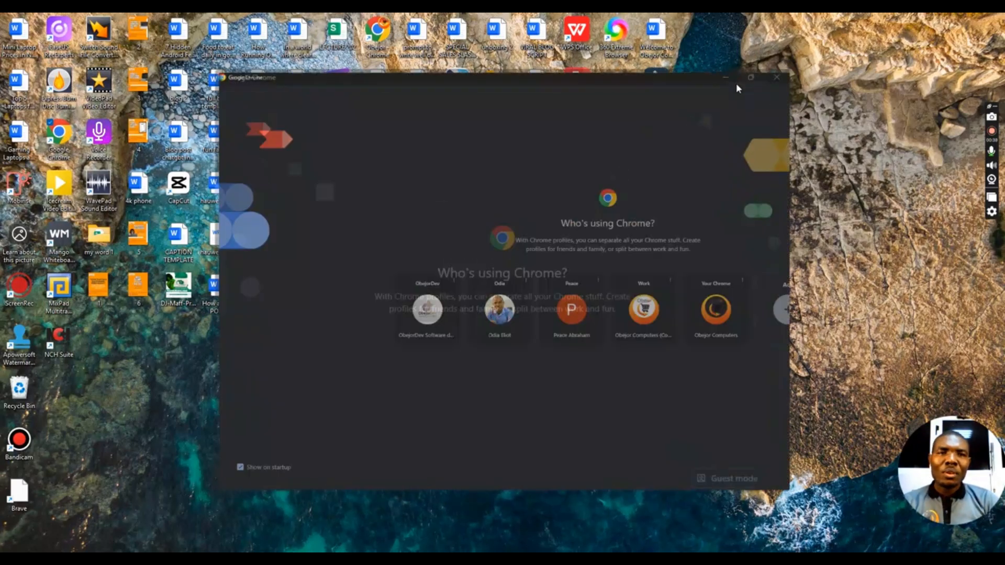
click(736, 83)
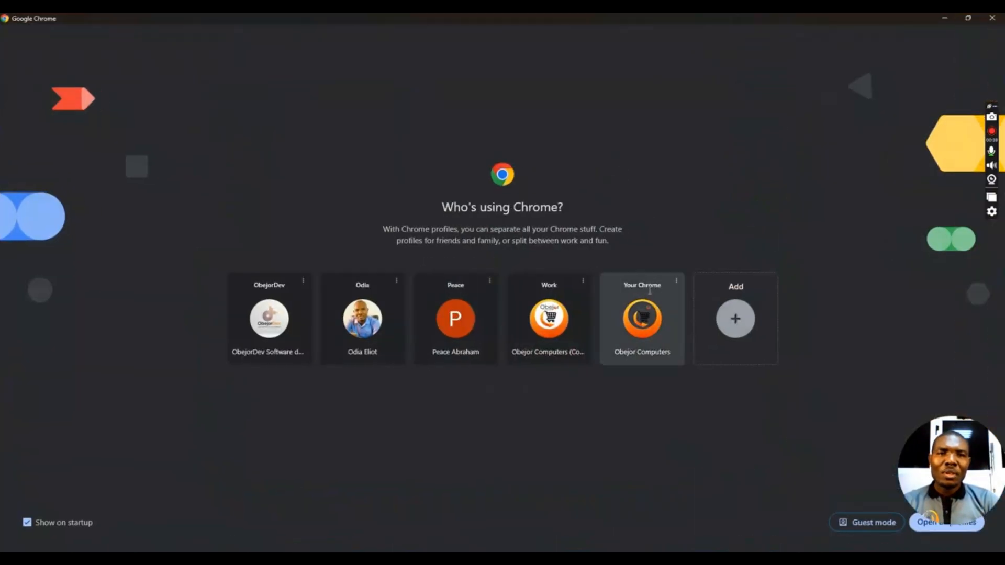
click(650, 314)
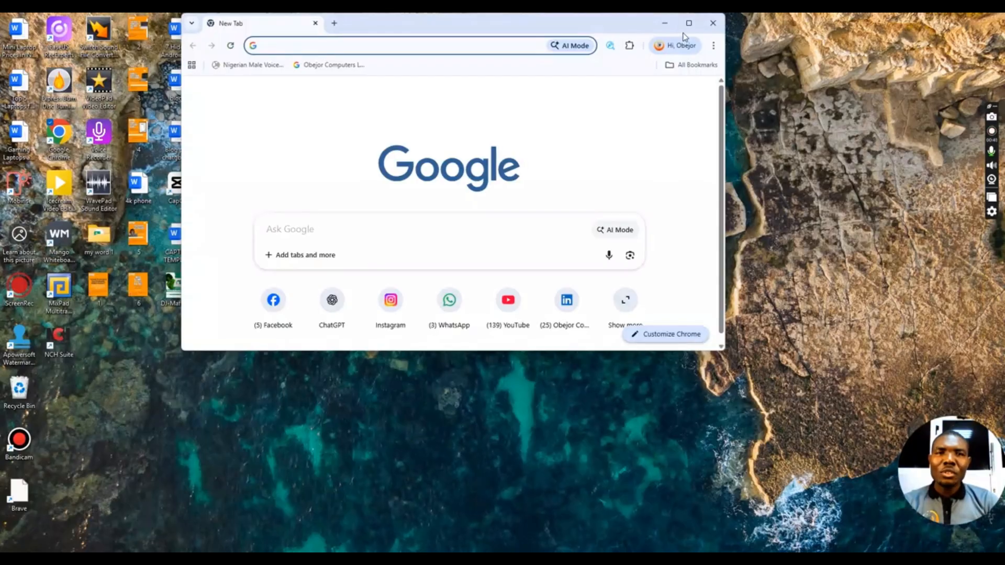
click(688, 28)
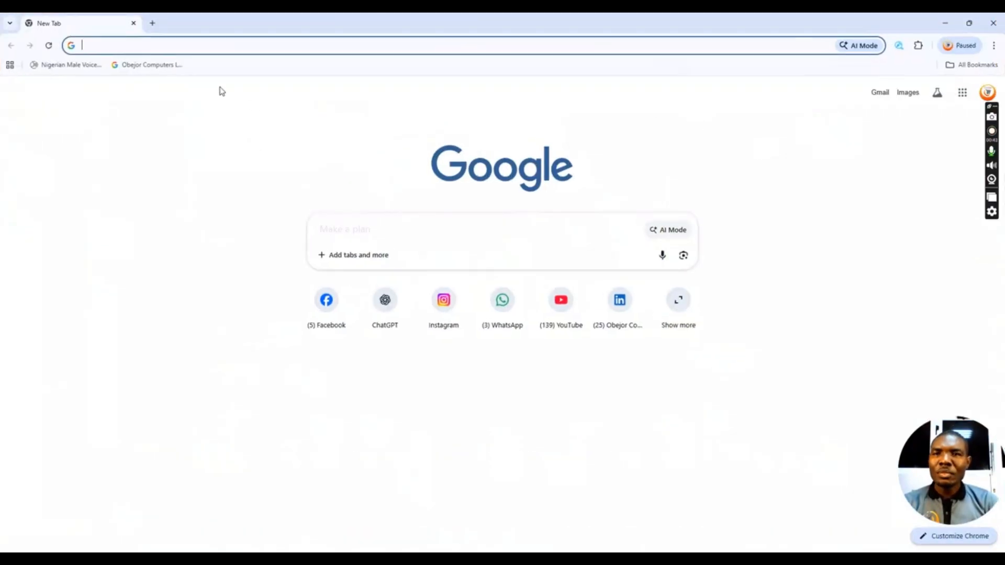
text(www)
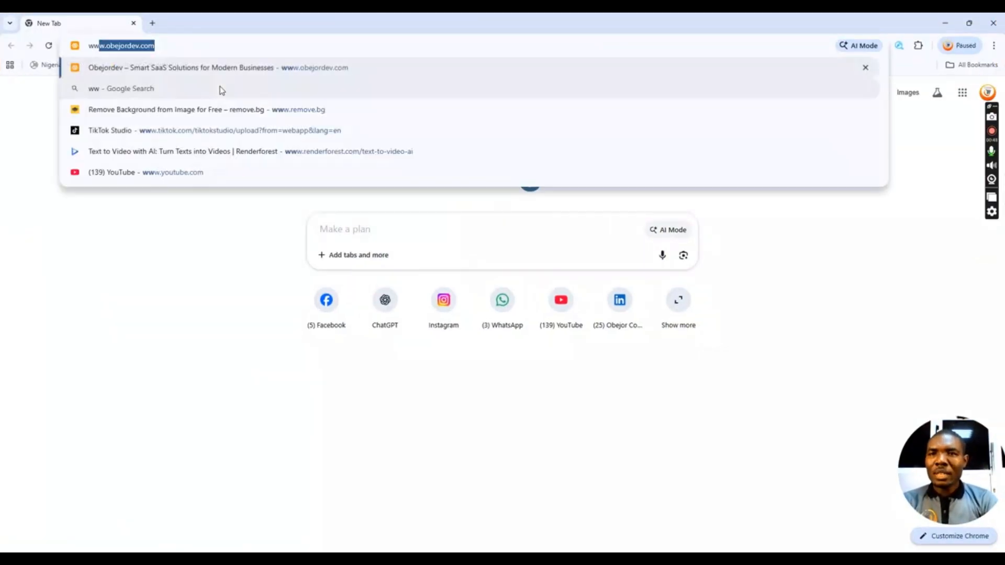
text(.obe)
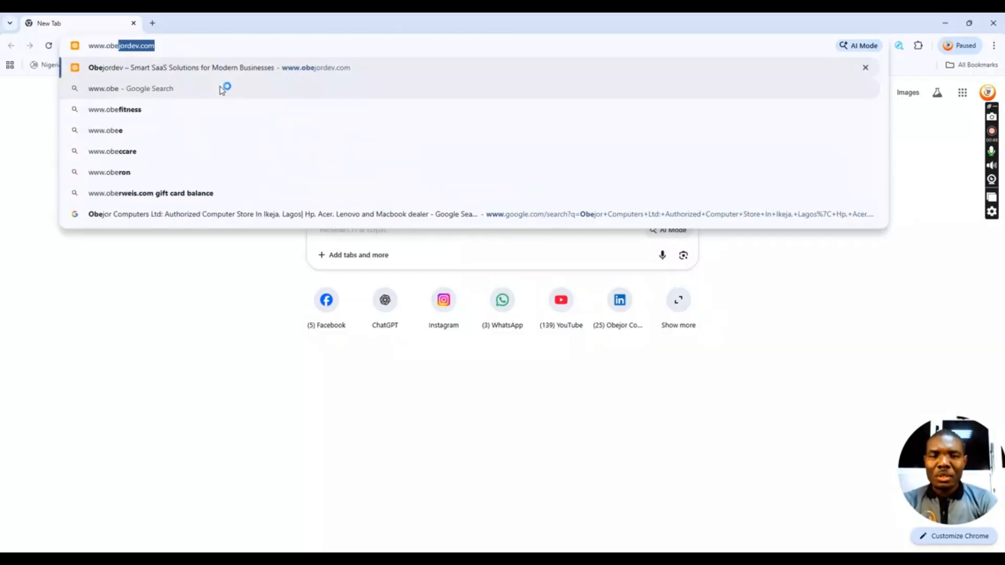
text(jorde)
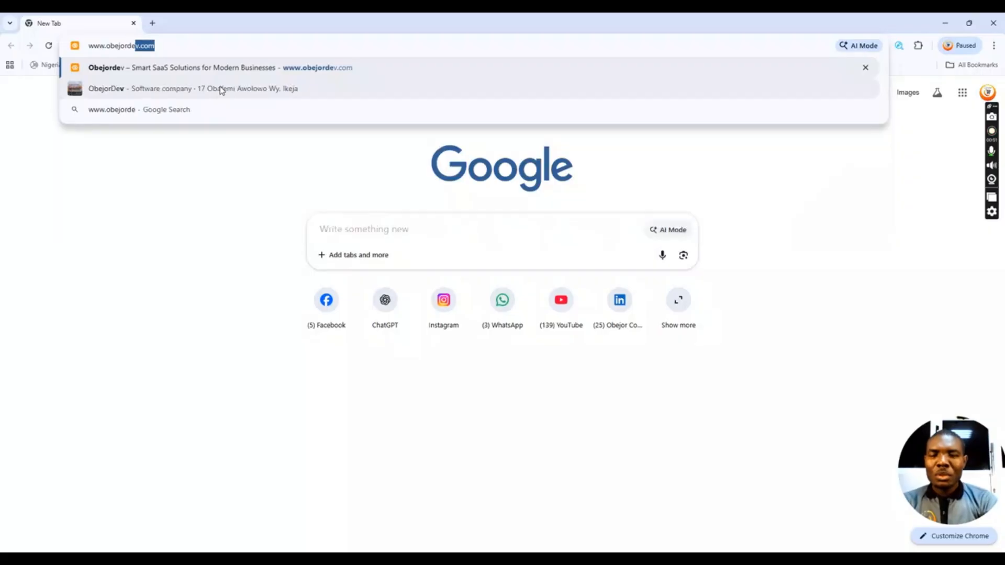
text(v.com)
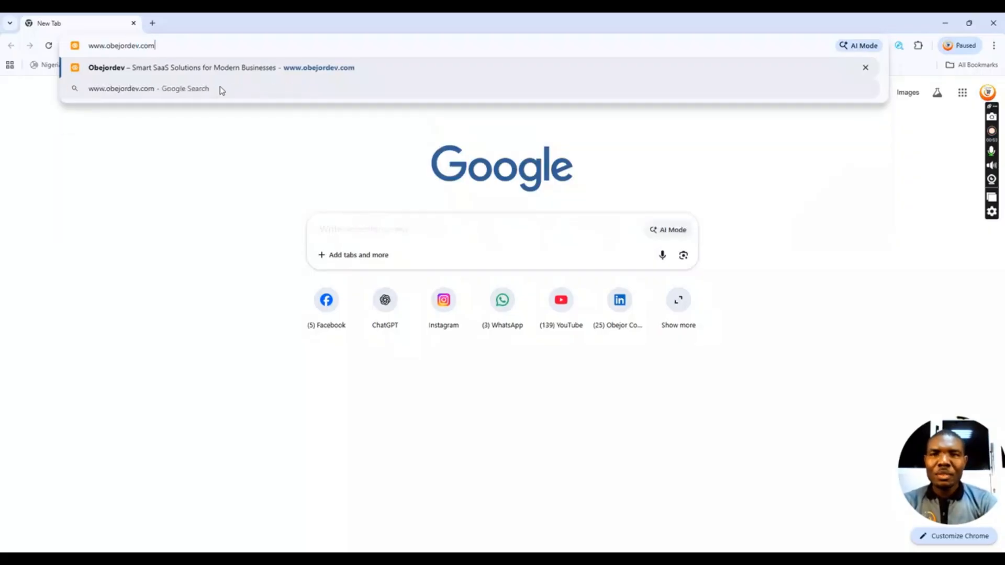
key(Return)
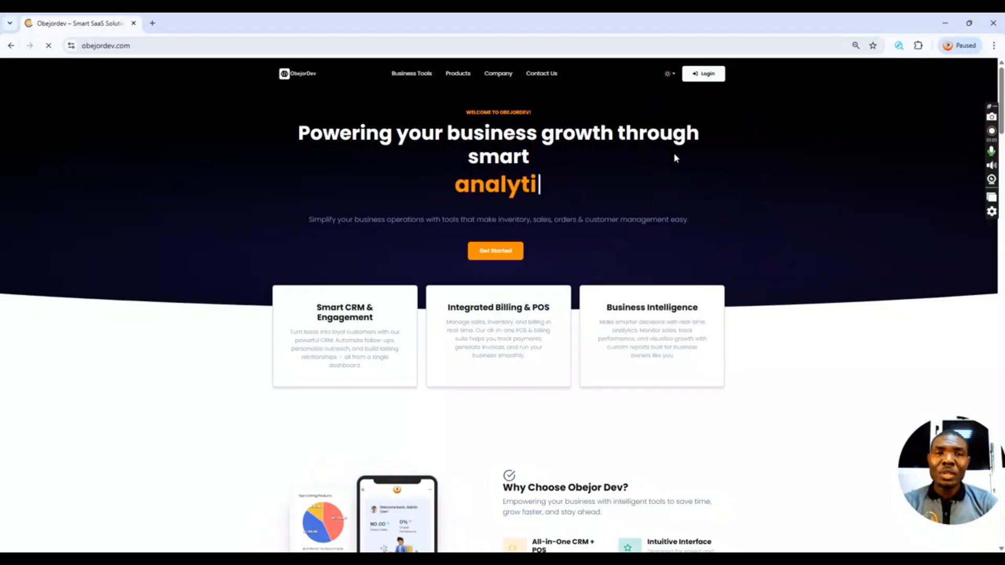
- Try signing in on the ObejorDev login page, then close that tab
click(703, 75)
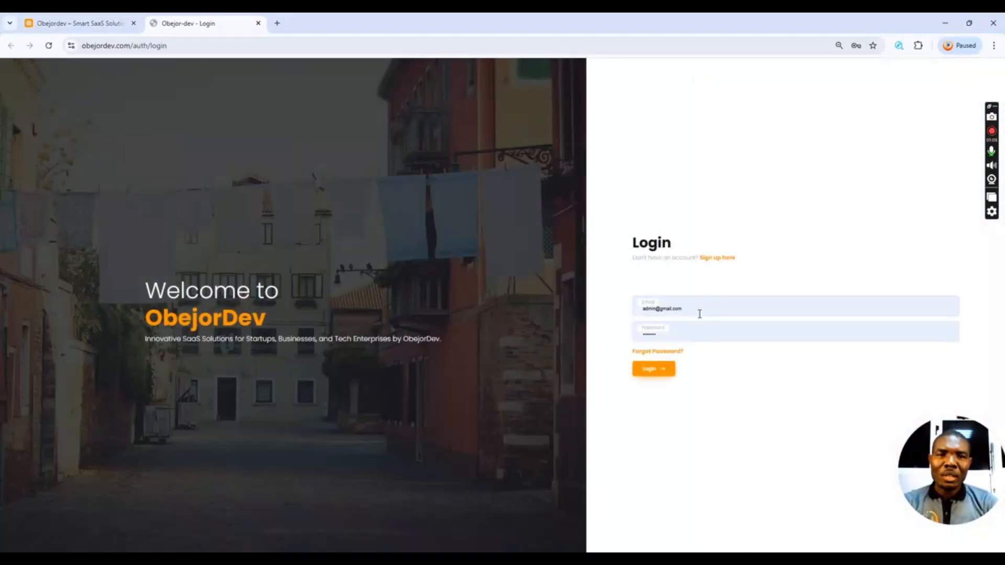
click(702, 308)
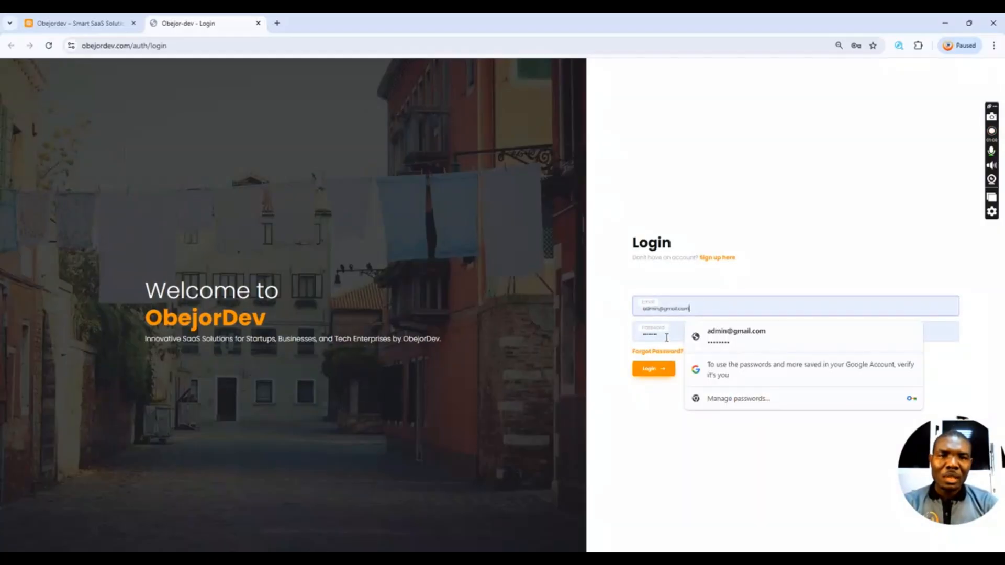
click(669, 336)
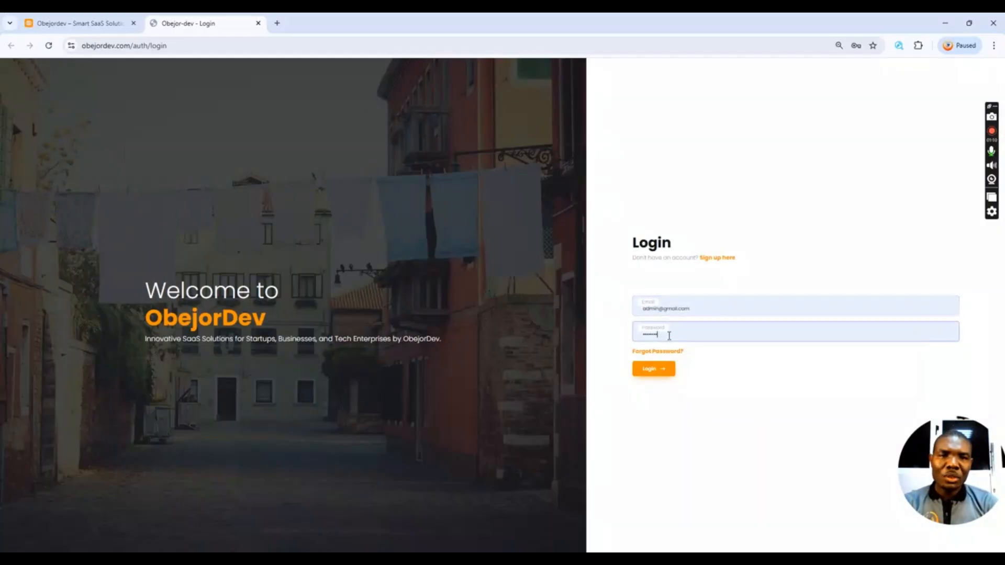
click(649, 376)
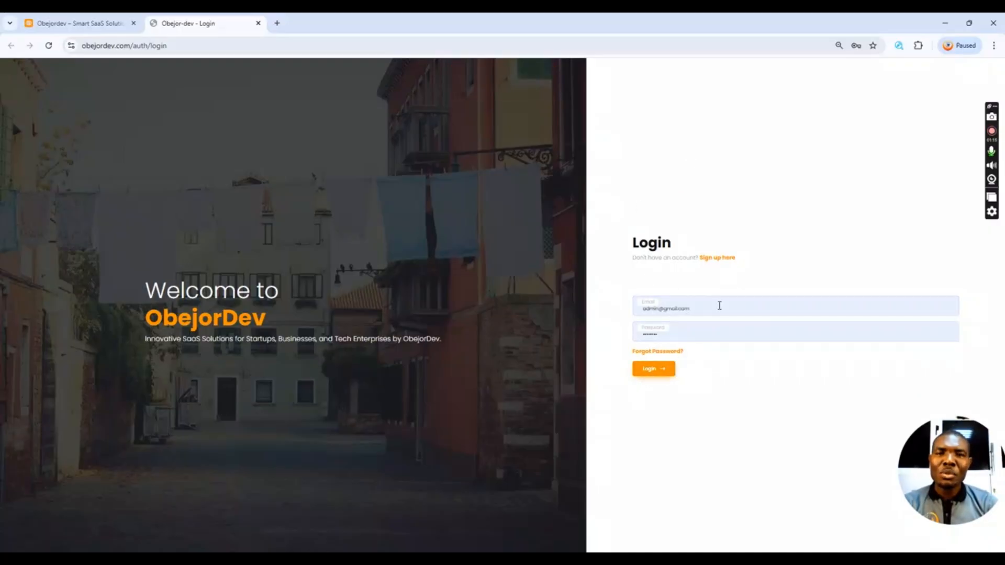
click(259, 24)
- Open Get started on the POS Management System product card
scroll(658, 256, down, 5)
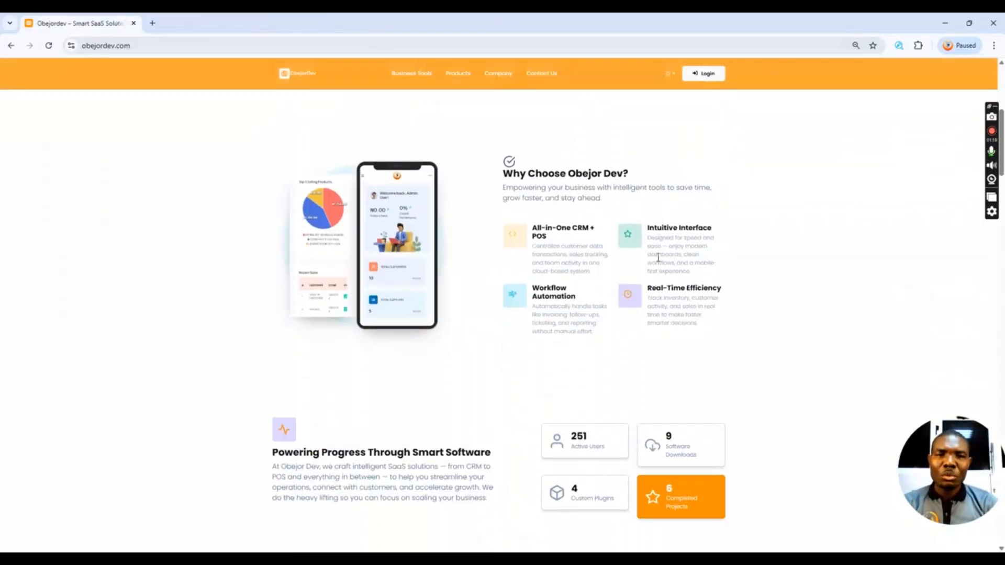
scroll(658, 257, down, 15)
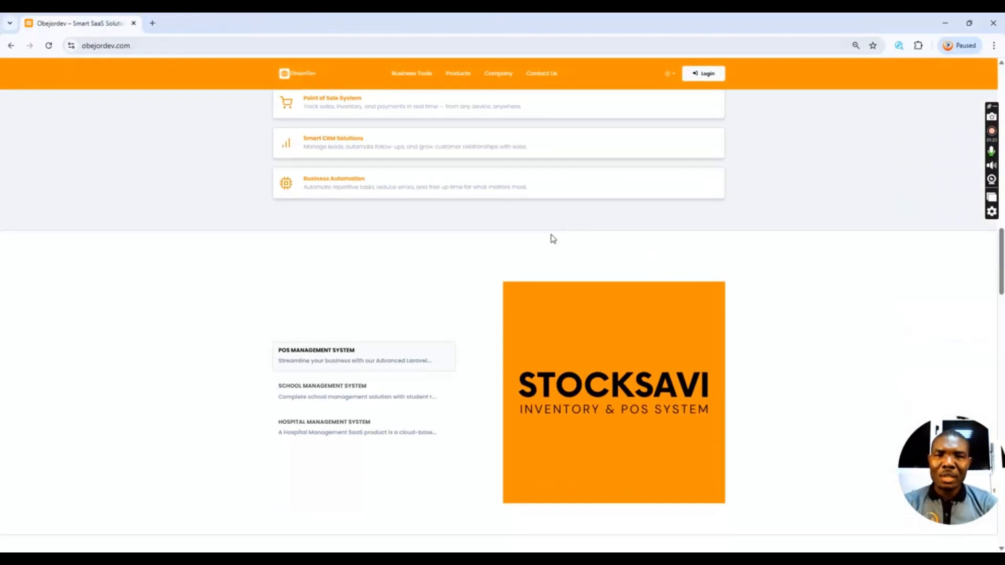
scroll(519, 233, down, 12)
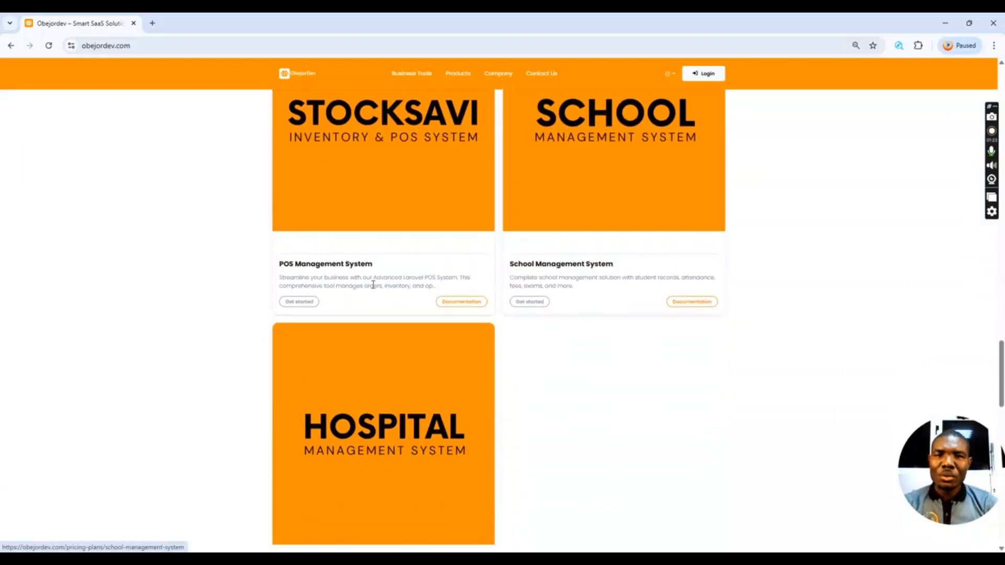
click(301, 304)
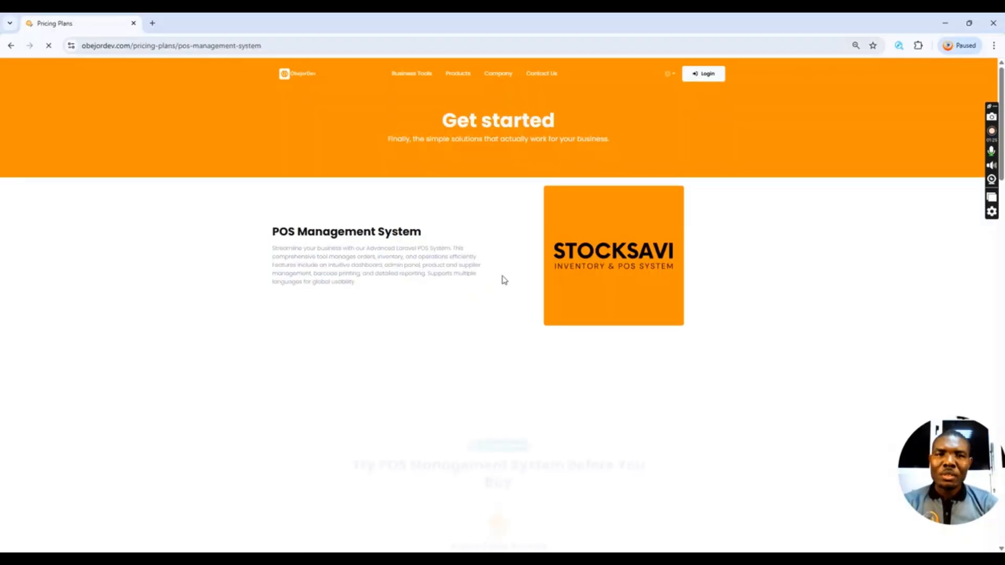
- Launch the StockSavi demo in a new tab and attempt a remembered sign-in
scroll(588, 277, down, 7)
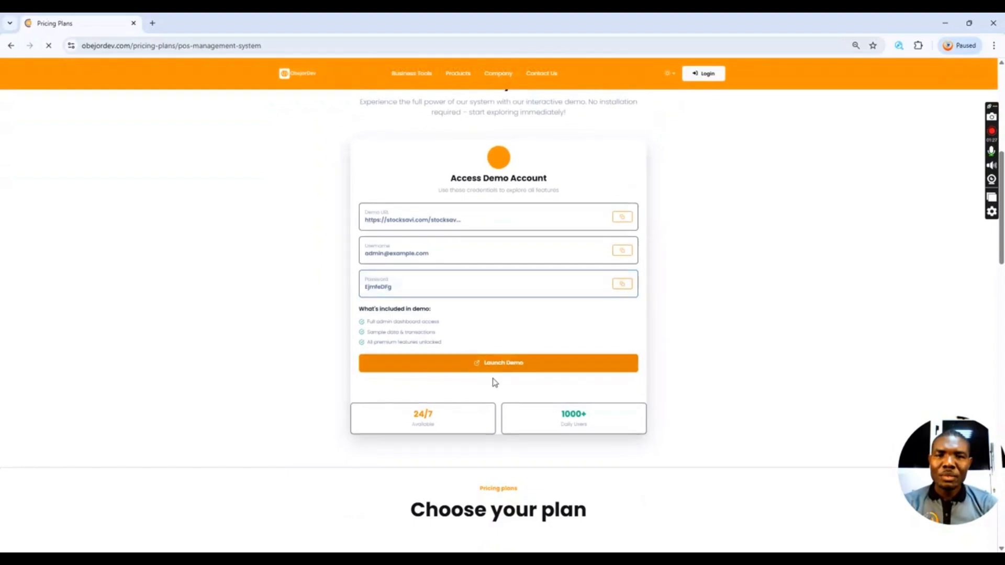
click(494, 368)
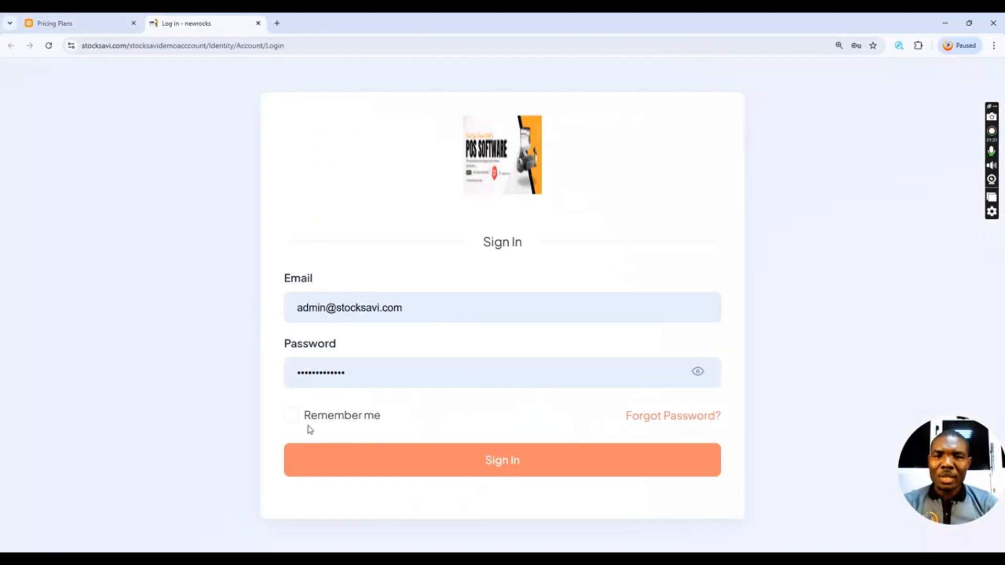
click(293, 418)
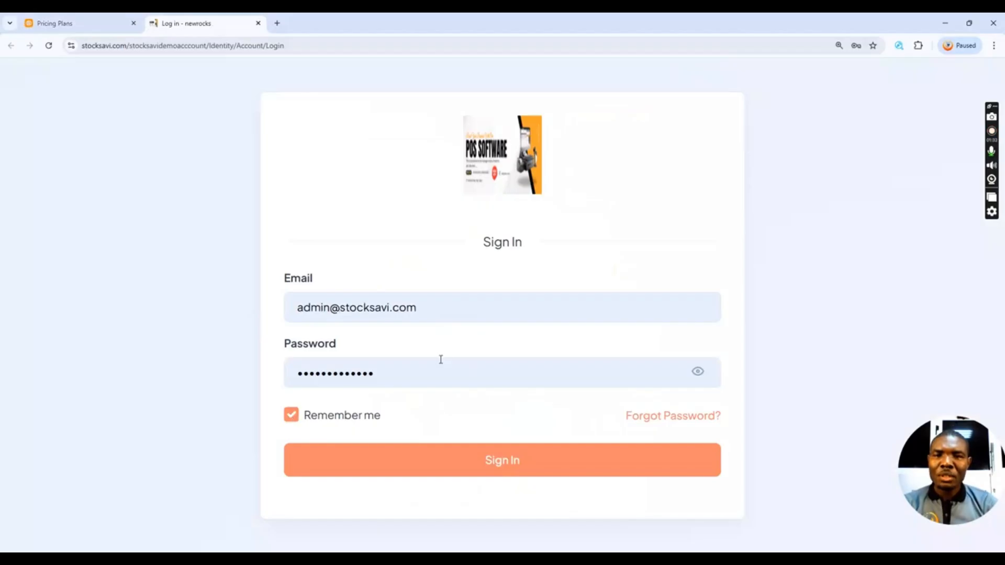
click(441, 466)
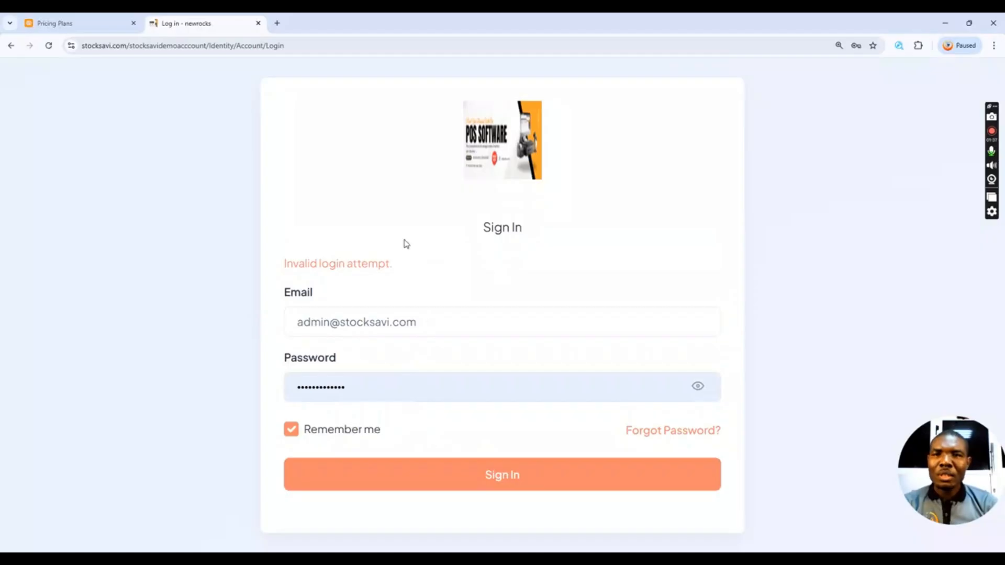
- Copy the demo email from the Pricing Plans page into the sign-in Email field
click(94, 23)
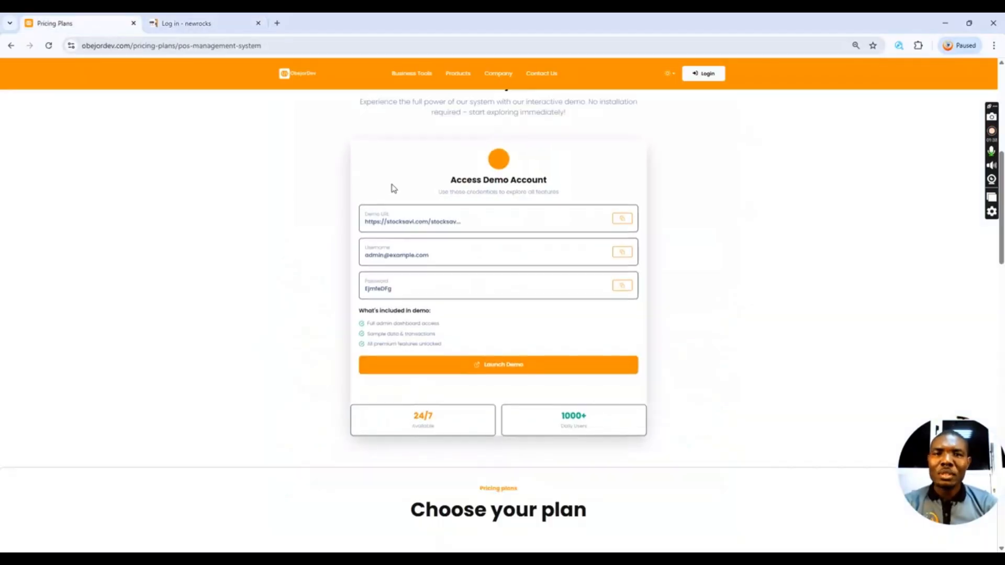
click(623, 252)
click(199, 23)
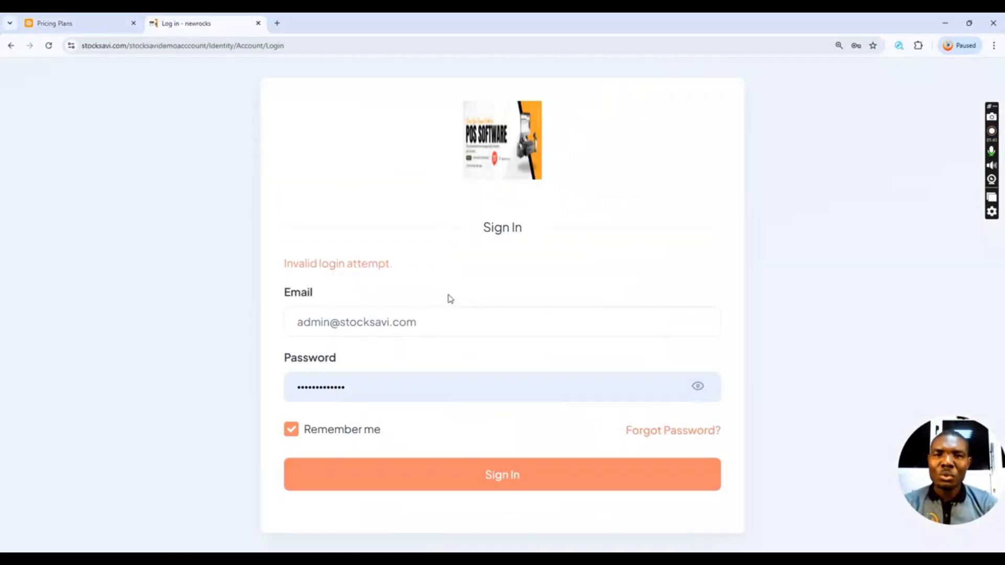
drag(426, 327, 287, 328)
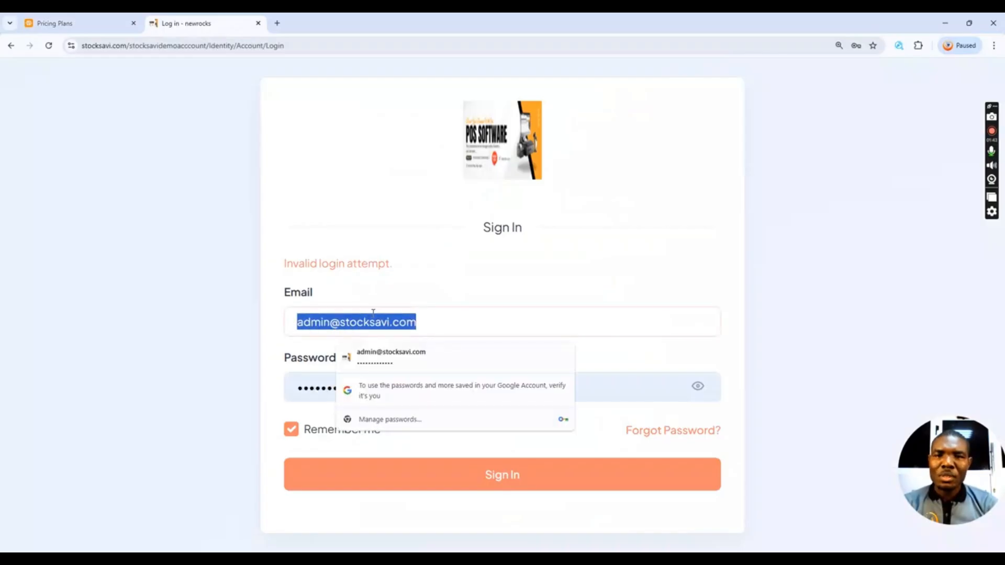
right_click(377, 323)
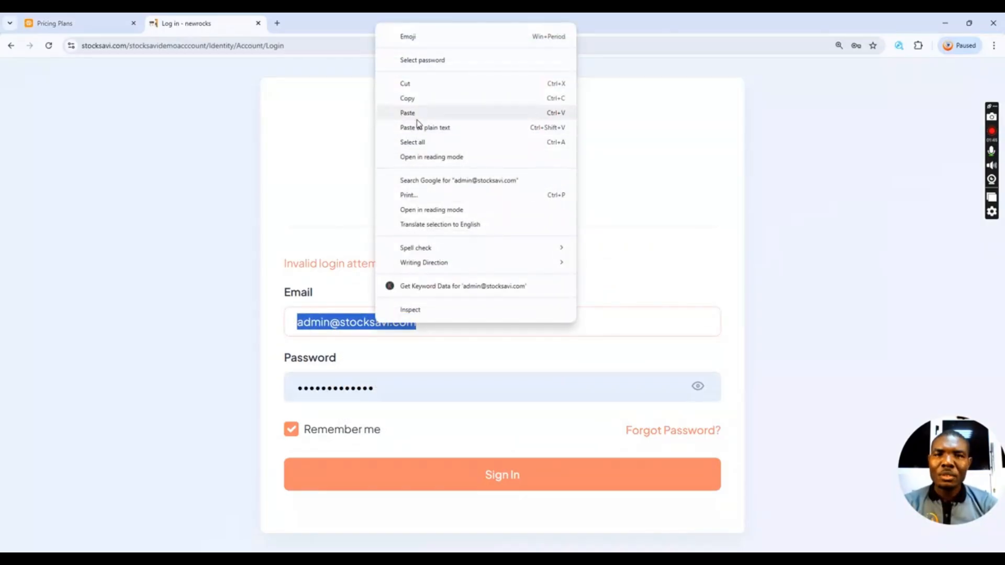
click(401, 115)
- Copy the demo password from the Pricing Plans page into the Password field
click(120, 23)
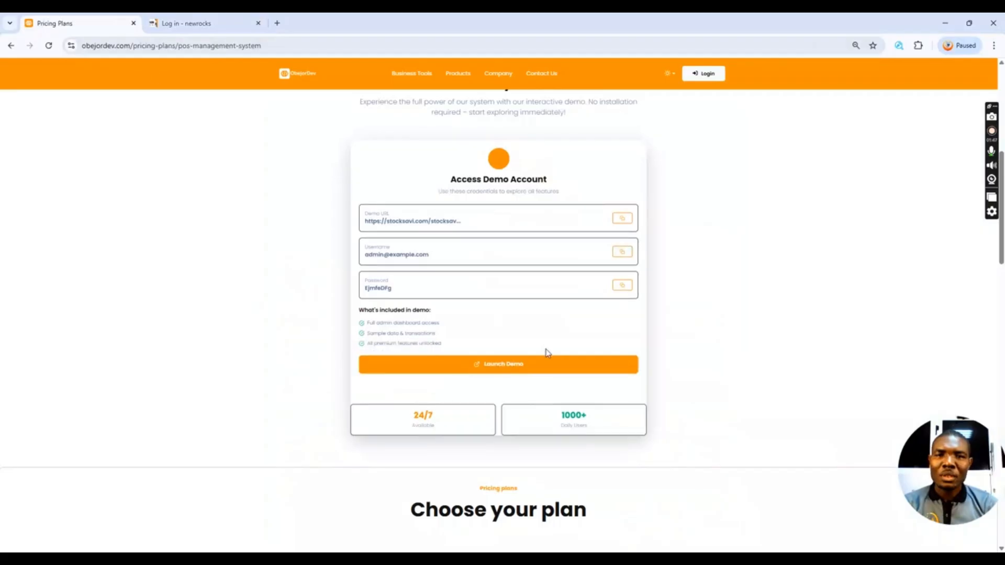
click(622, 283)
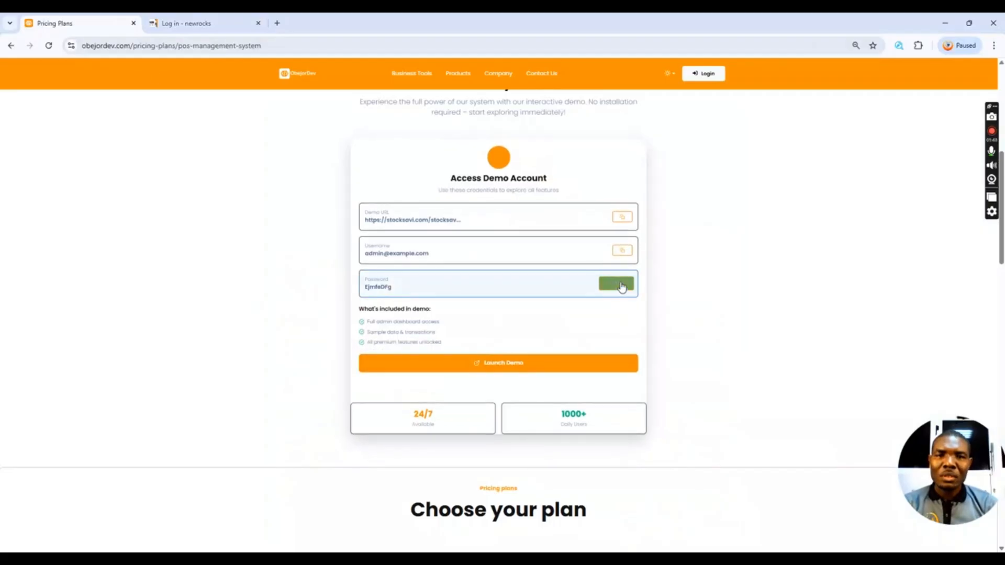
click(220, 23)
drag(375, 388, 312, 384)
key(ctrl+v)
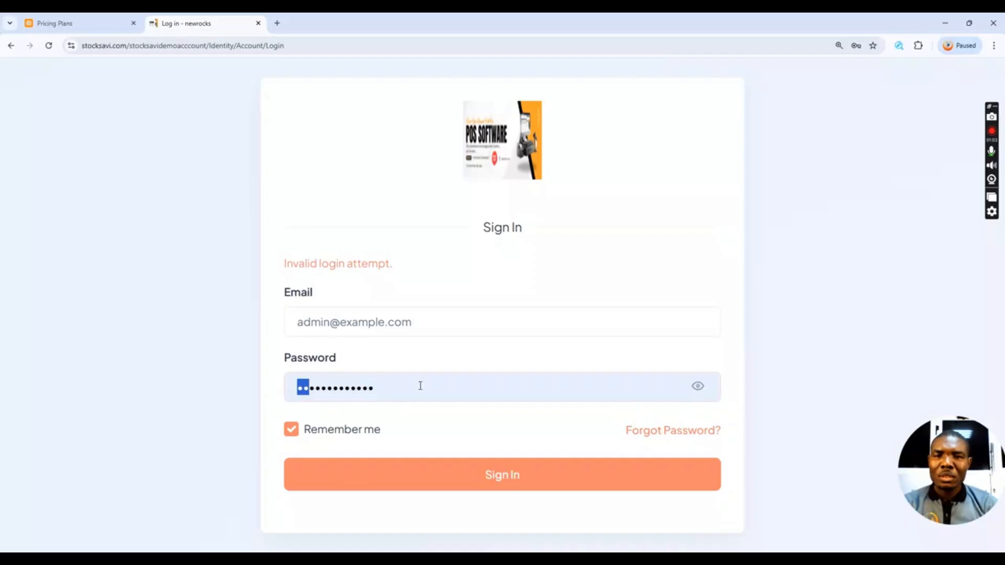
- Clear the Password field, paste the demo password again and sign in
drag(420, 386, 285, 392)
click(297, 386)
drag(379, 392, 269, 395)
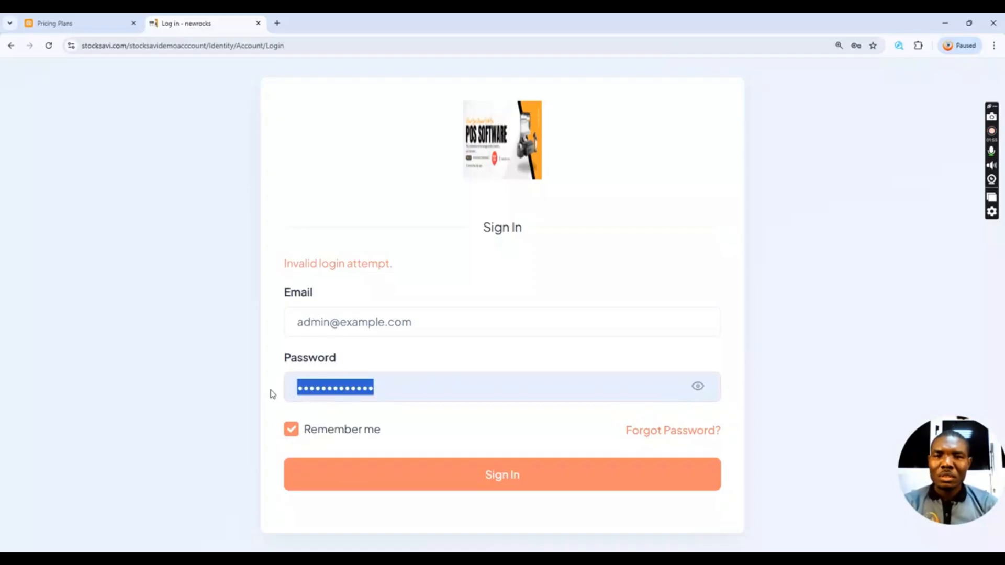
click(272, 394)
key(BackSpace)
key(BackSpace)
key(BackSpace)
key(BackSpace)
key(BackSpace)
key(BackSpace)
key(BackSpace)
key(BackSpace)
key(BackSpace)
key(BackSpace)
key(BackSpace)
key(BackSpace)
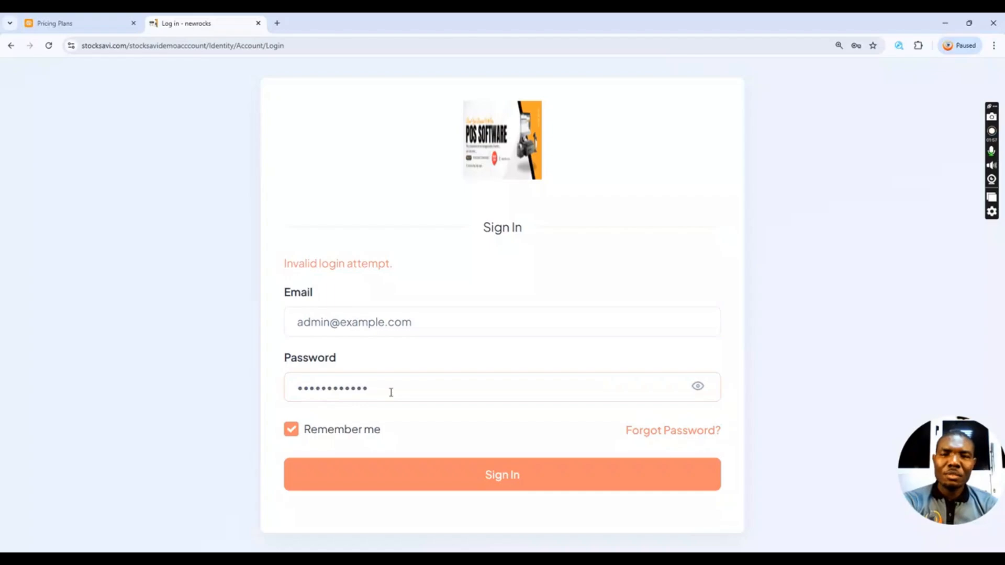
right_click(391, 393)
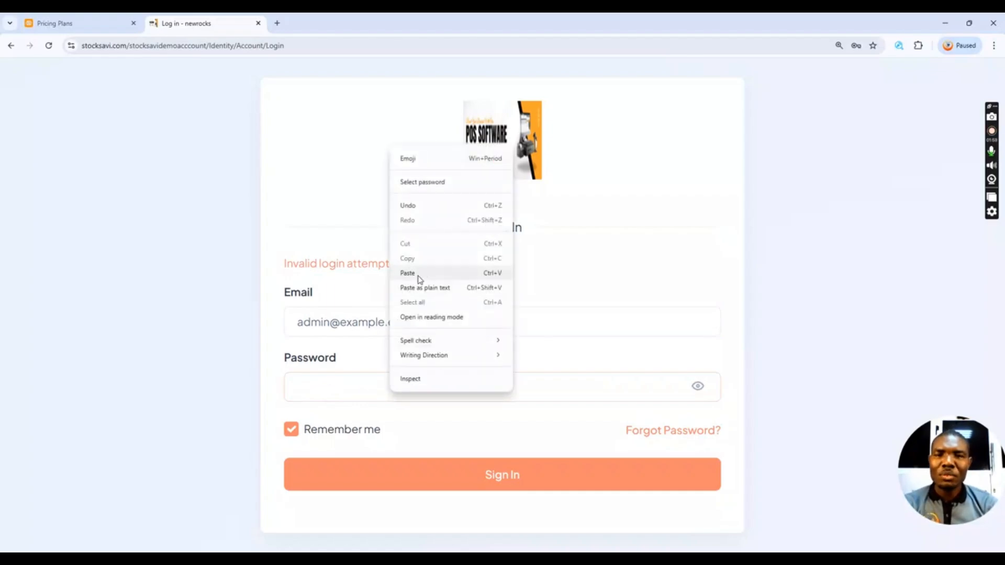
click(420, 274)
click(457, 470)
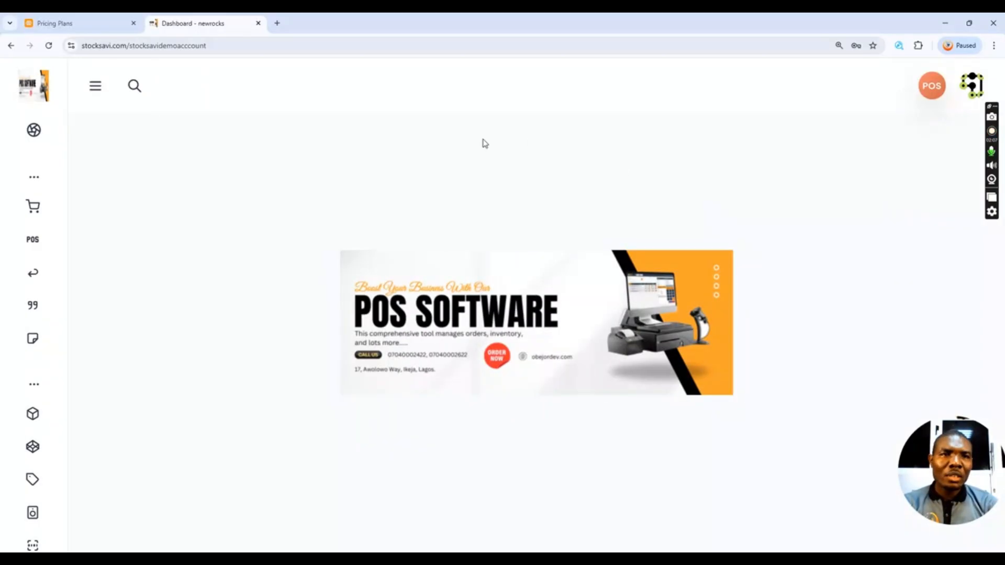
- Expand the sidebar and browse the Sales, POS, Quotation, Delivery Note and Inventory sections
mouse_move(27, 121)
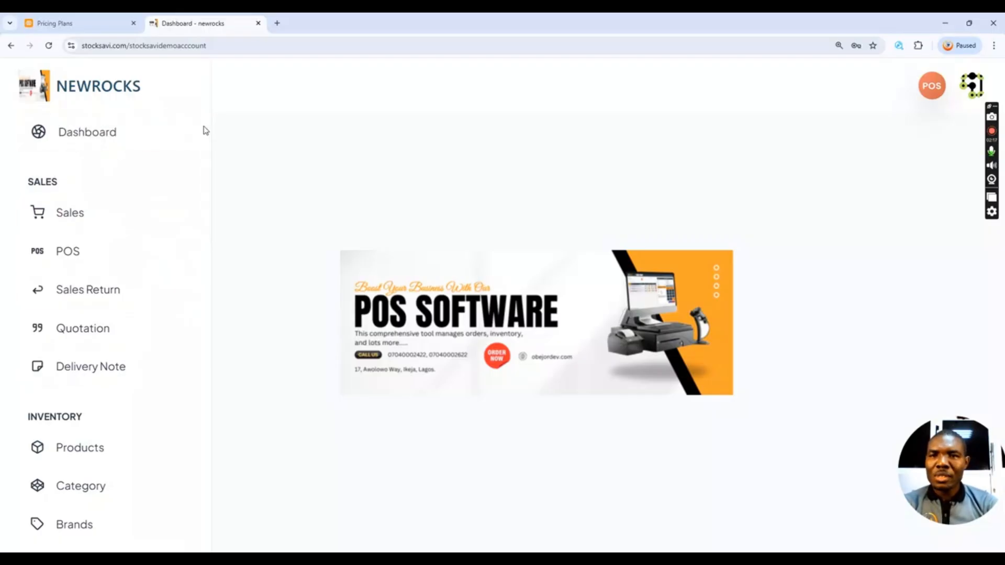
drag(206, 134, 209, 472)
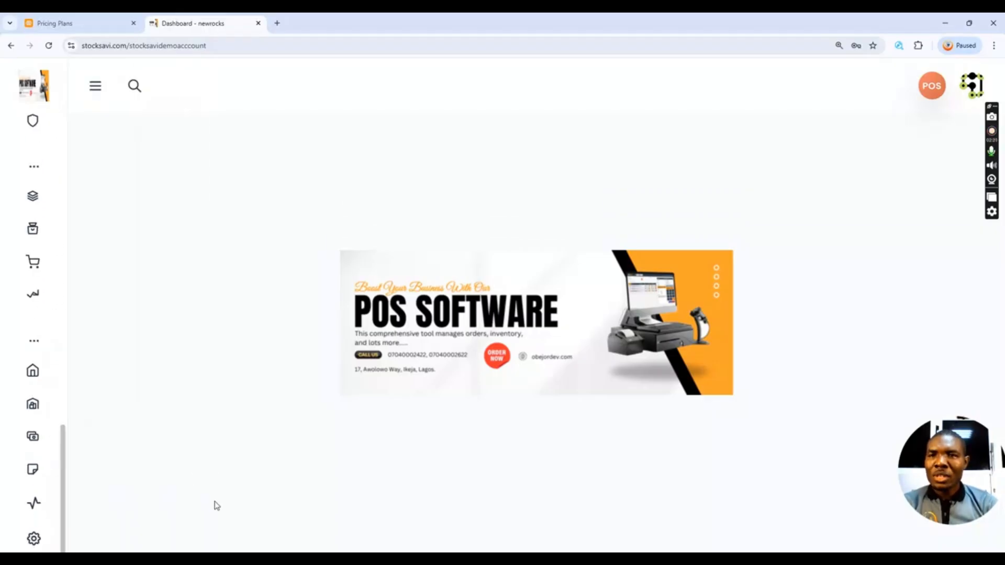
mouse_move(61, 104)
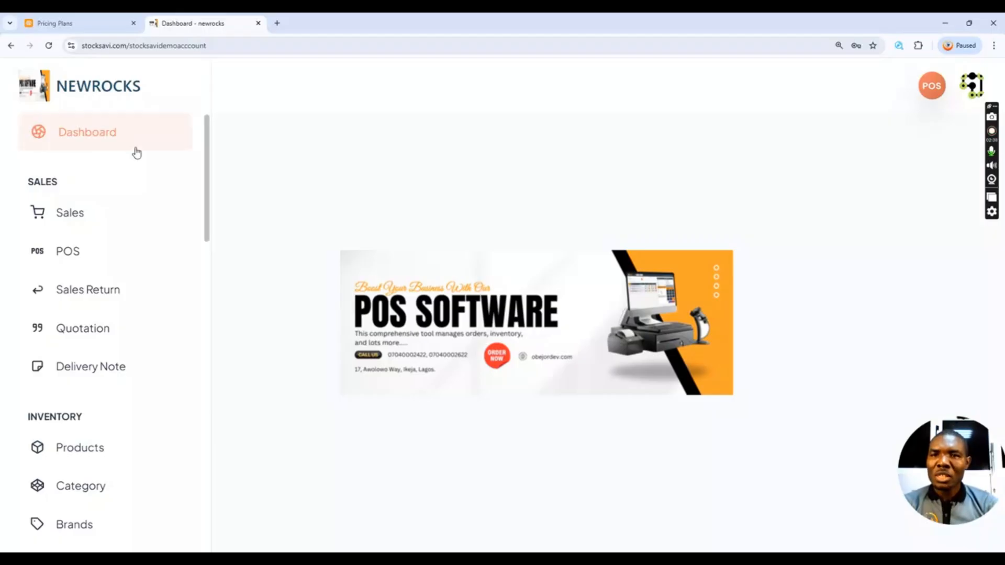
mouse_move(65, 155)
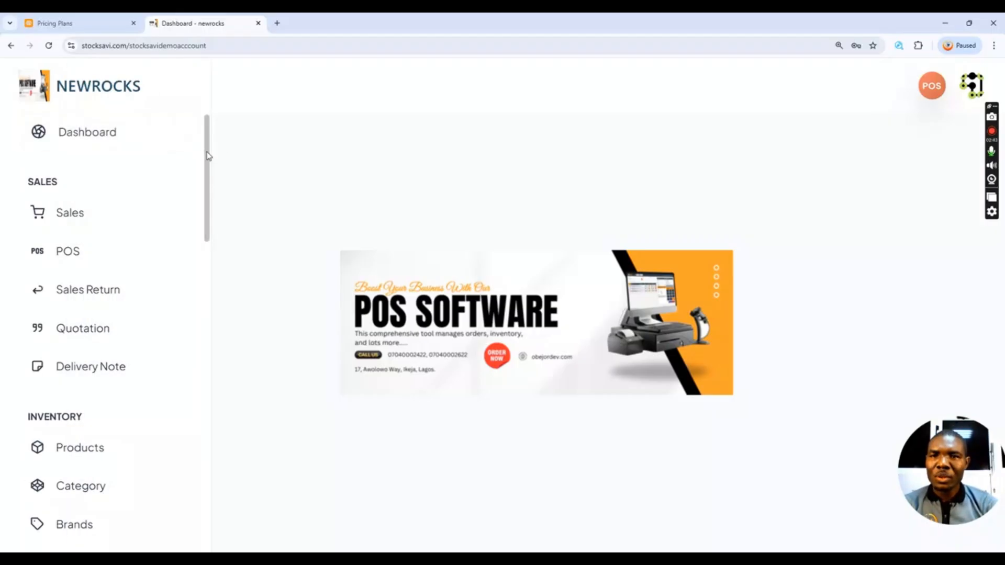
- Scroll the sidebar down to the SETTING group and open Default Settings
drag(208, 155, 220, 515)
mouse_move(2, 472)
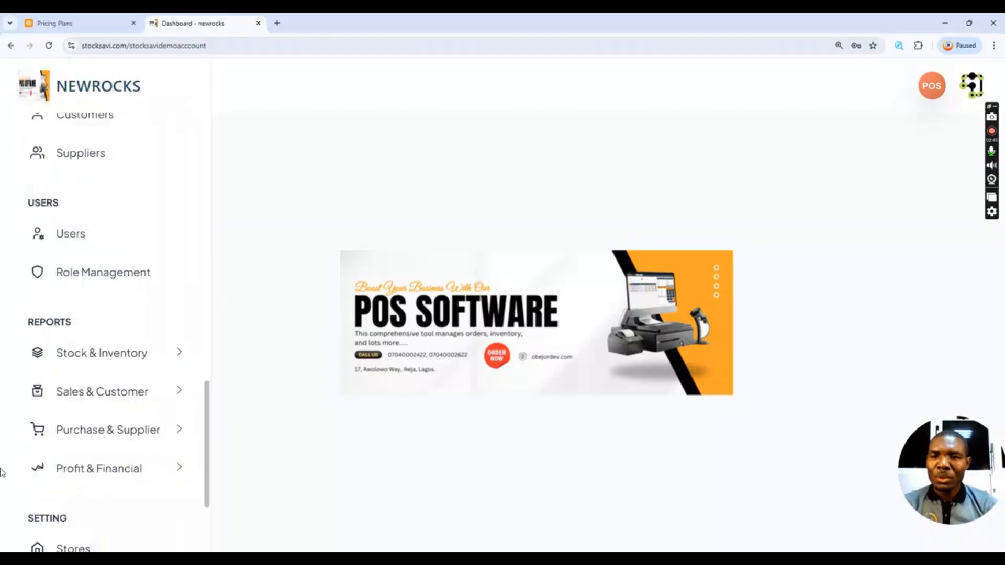
scroll(79, 501, down, 4)
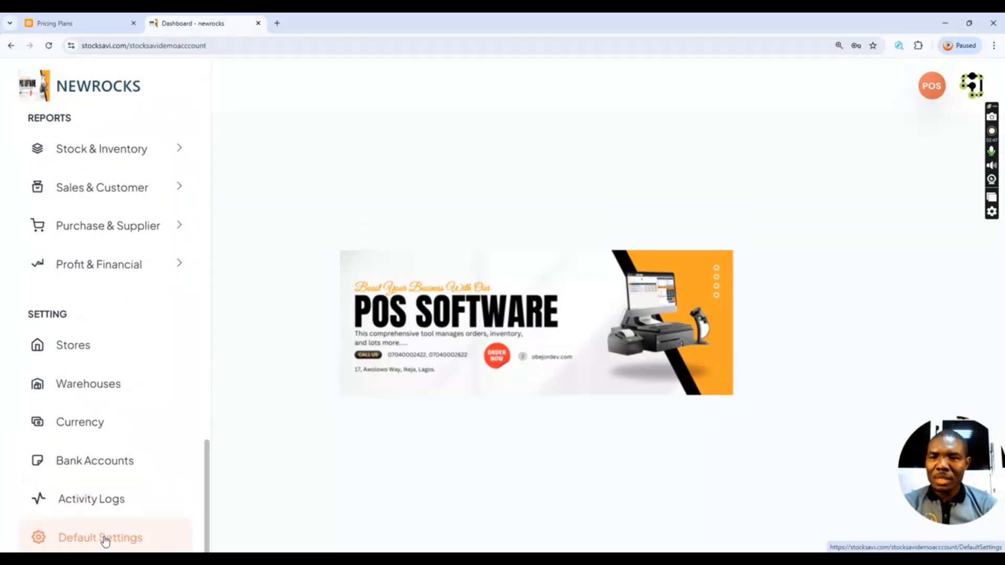
click(98, 540)
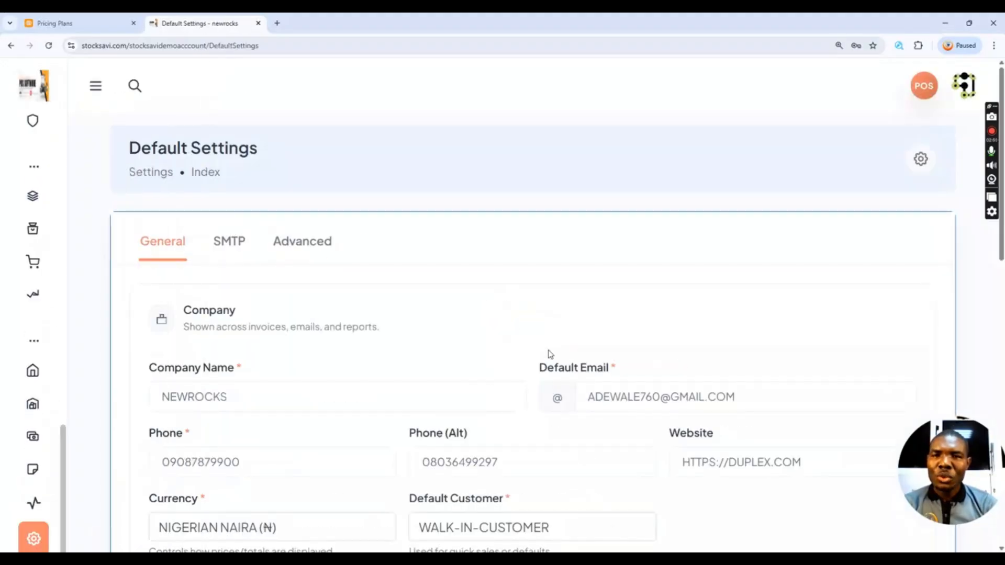
scroll(524, 314, down, 1)
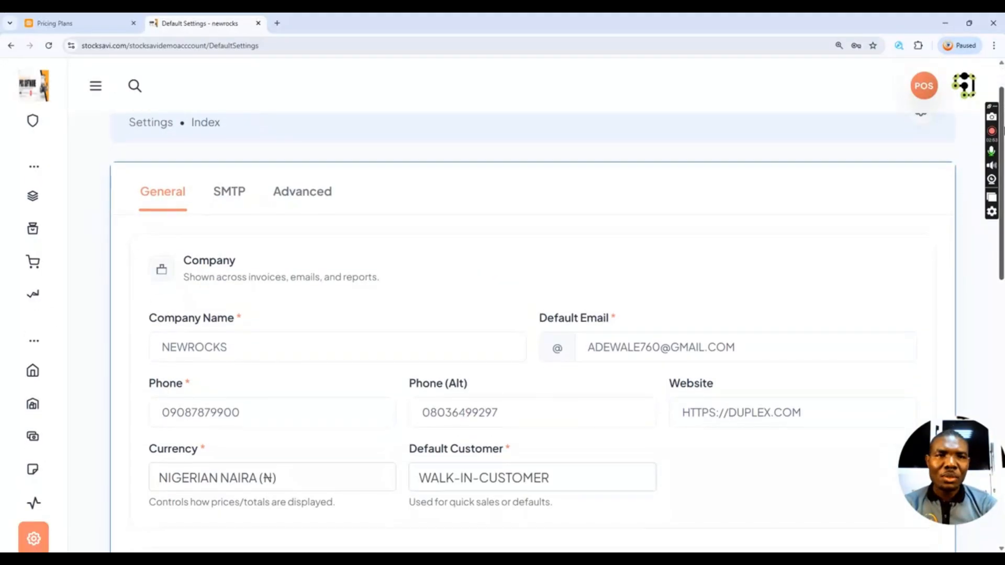
scroll(486, 194, down, 3)
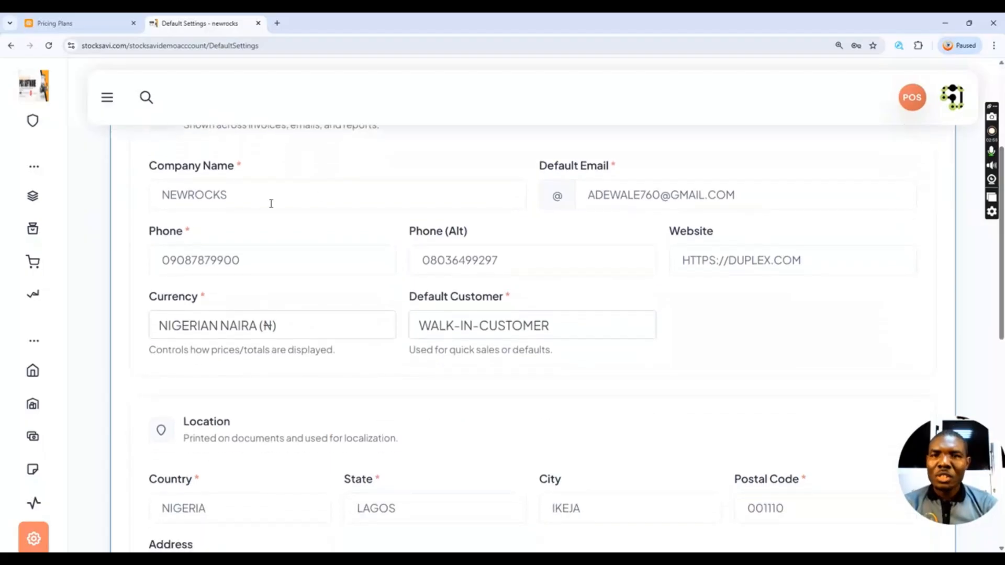
click(258, 200)
key(BackSpace)
key(BackSpace)
key(BackSpace)
key(BackSpace)
key(BackSpace)
key(BackSpace)
key(BackSpace)
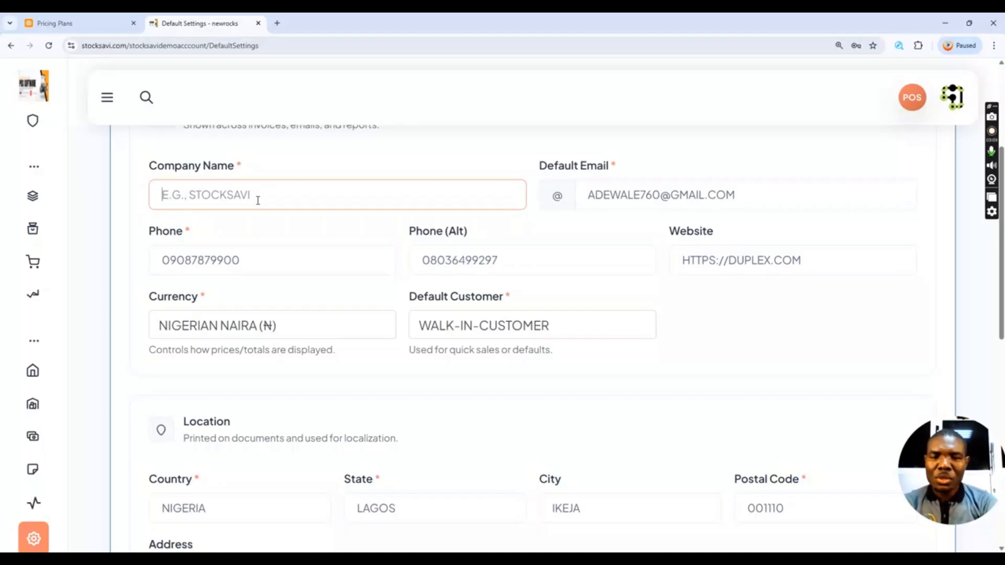
text(EL)
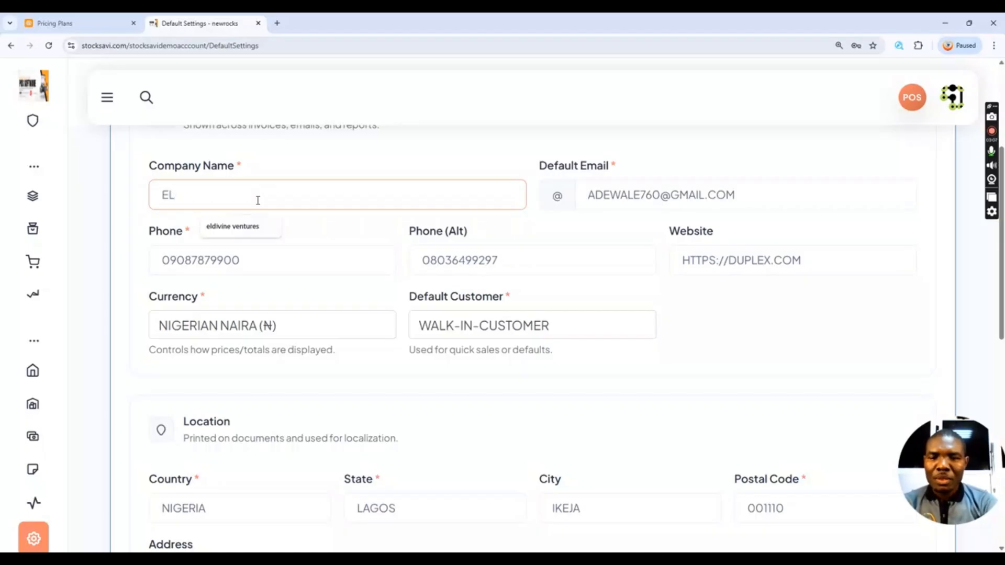
text(DIVINE)
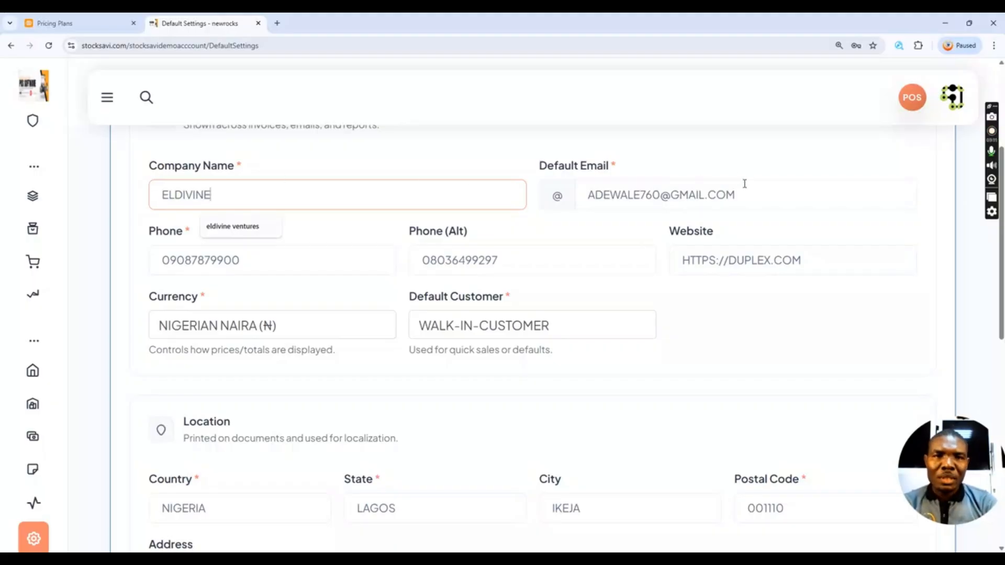
click(748, 200)
key(BackSpace)
key(BackSpace)
key(BackSpace)
key(BackSpace)
key(BackSpace)
key(BackSpace)
key(BackSpace)
key(BackSpace)
key(BackSpace)
key(BackSpace)
key(BackSpace)
key(BackSpace)
key(BackSpace)
key(BackSpace)
key(BackSpace)
key(BackSpace)
key(BackSpace)
key(BackSpace)
key(BackSpace)
key(BackSpace)
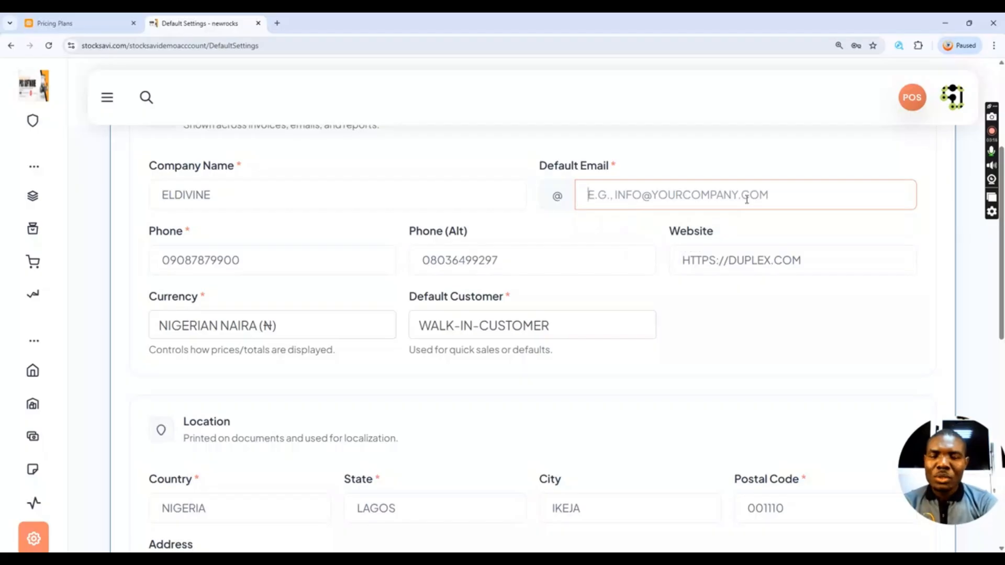
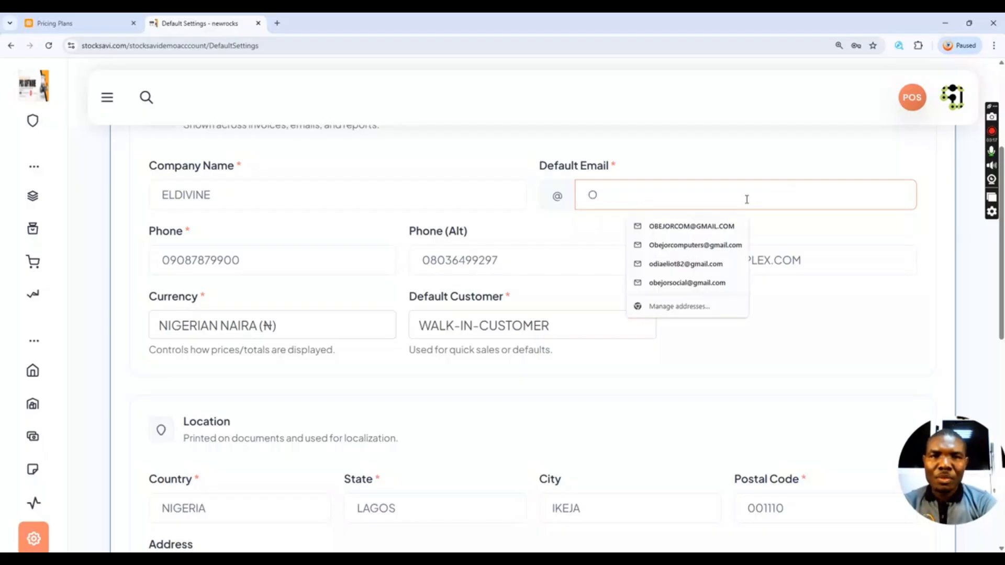
click(685, 266)
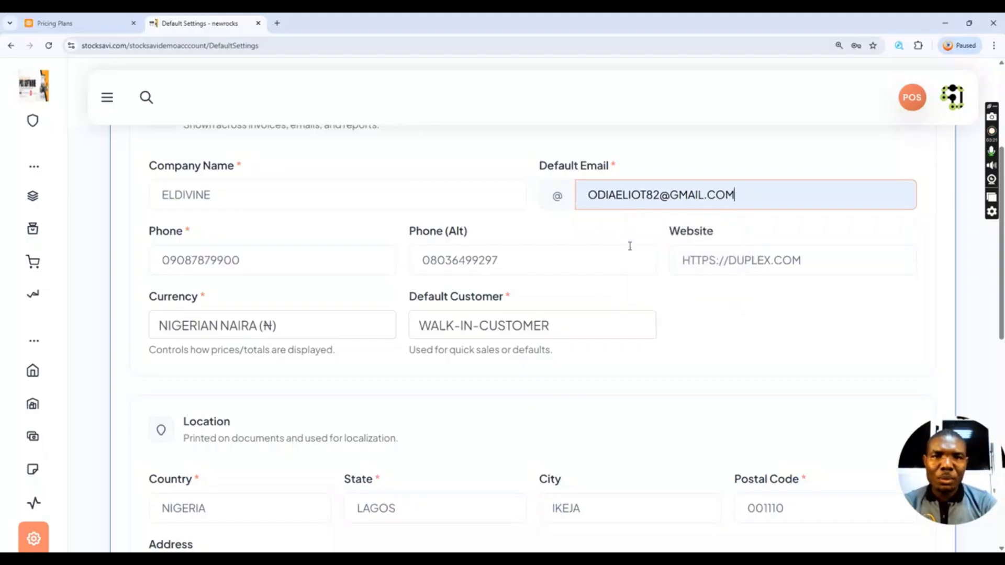
click(276, 263)
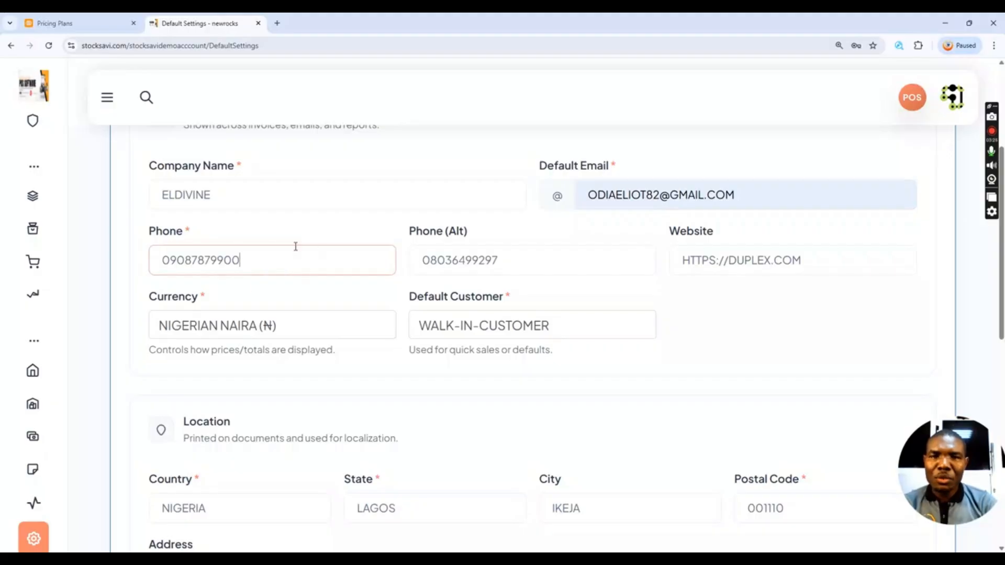
click(534, 257)
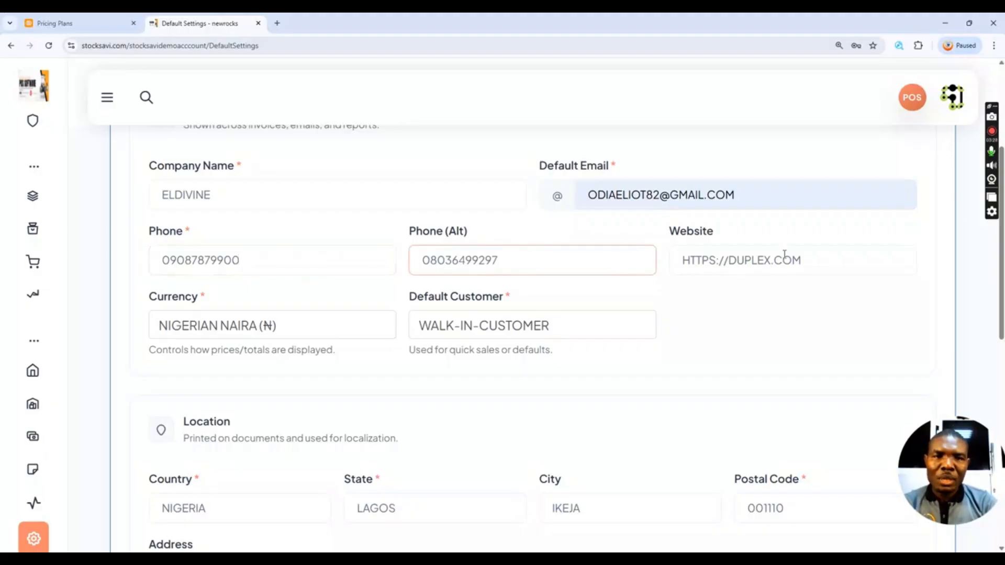
click(830, 260)
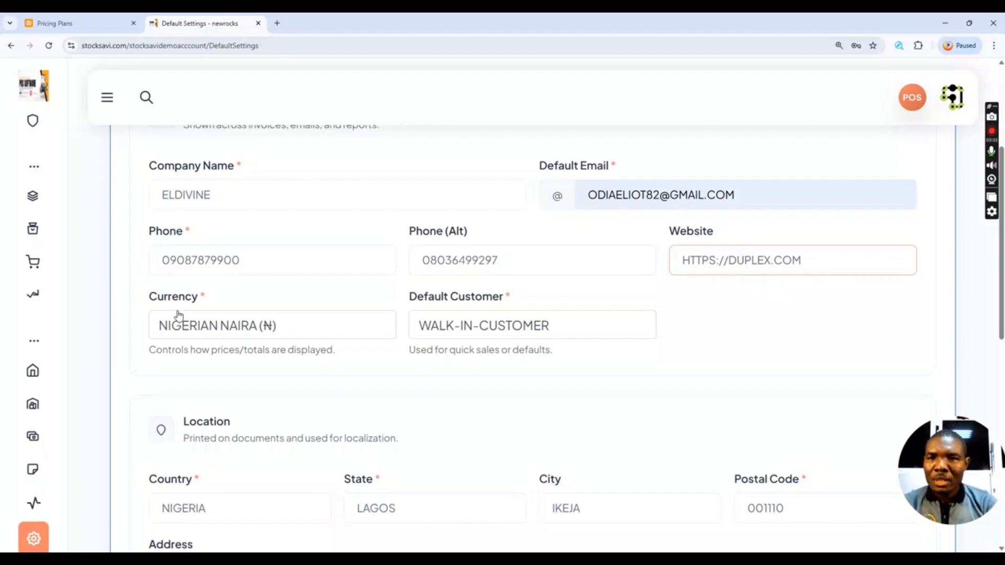
click(313, 330)
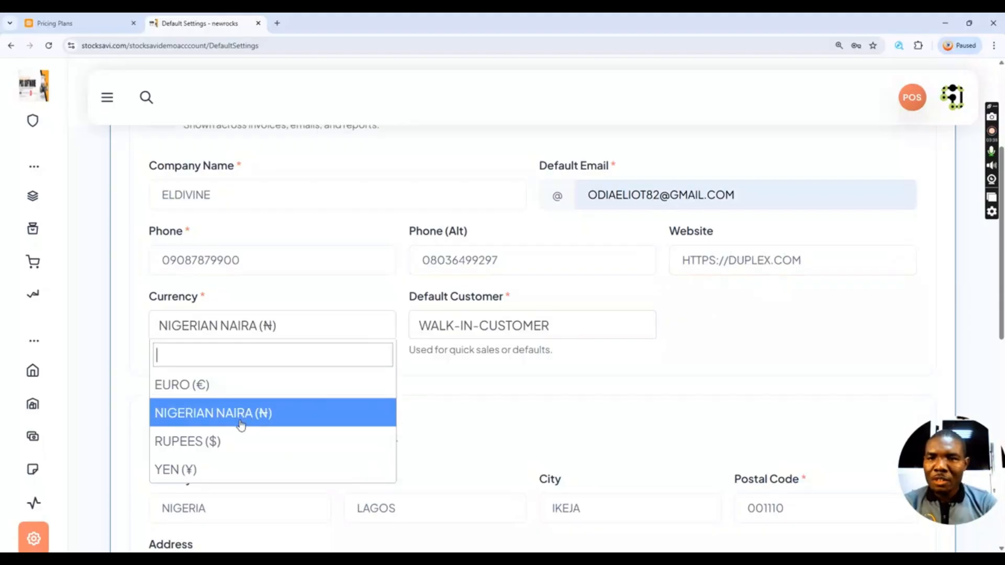
scroll(225, 419, down, 3)
scroll(217, 312, up, 1)
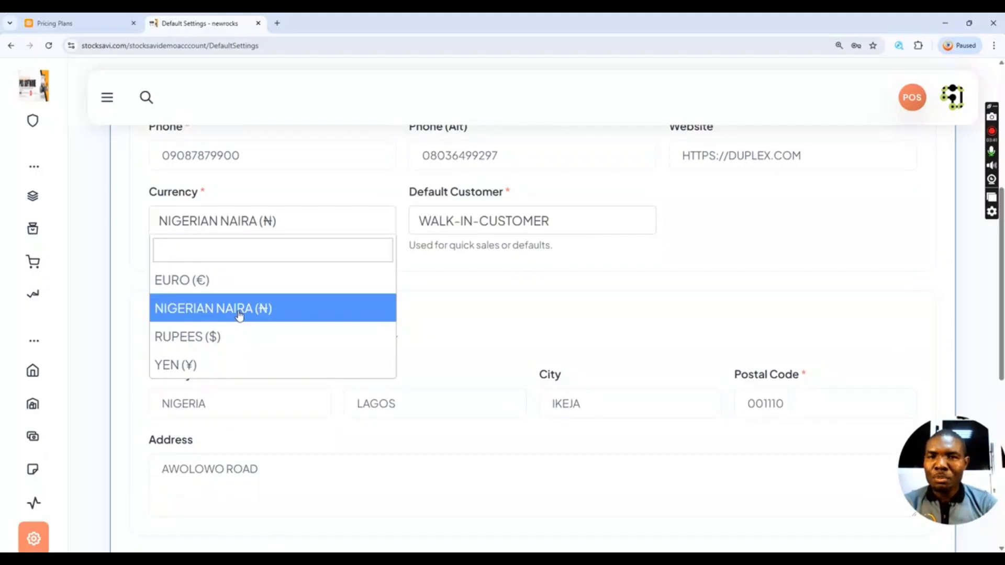
click(240, 313)
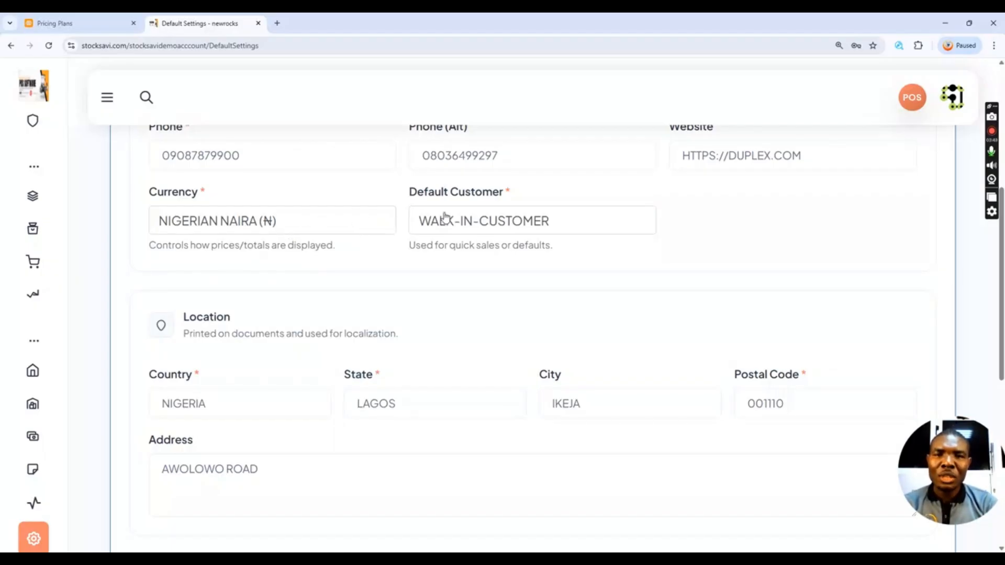
click(562, 225)
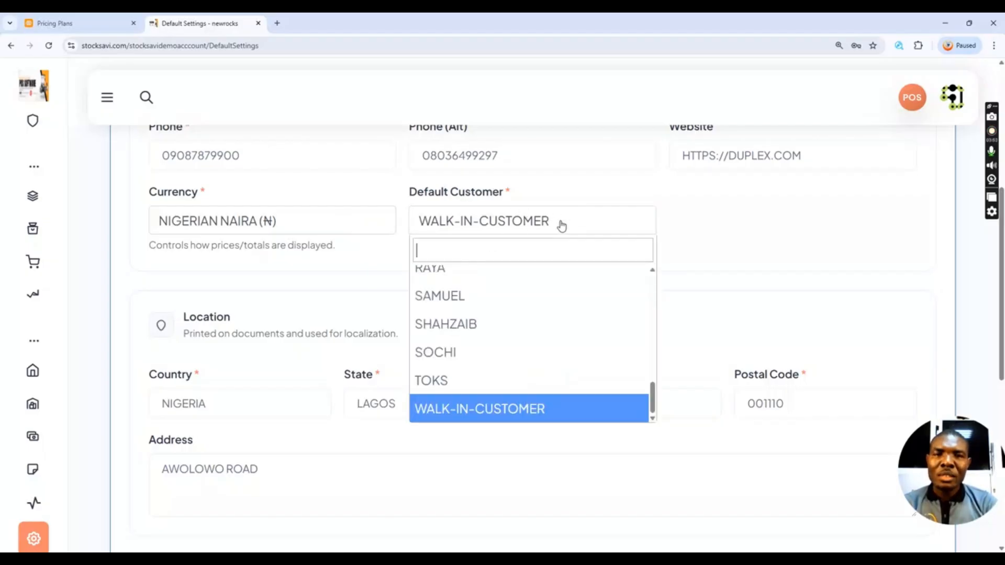
scroll(481, 298, up, 10)
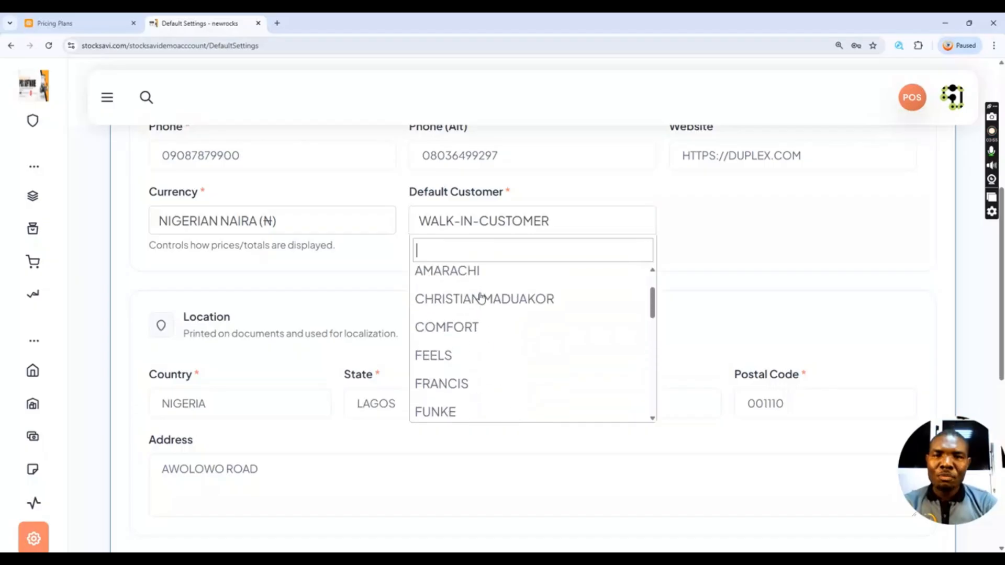
click(561, 215)
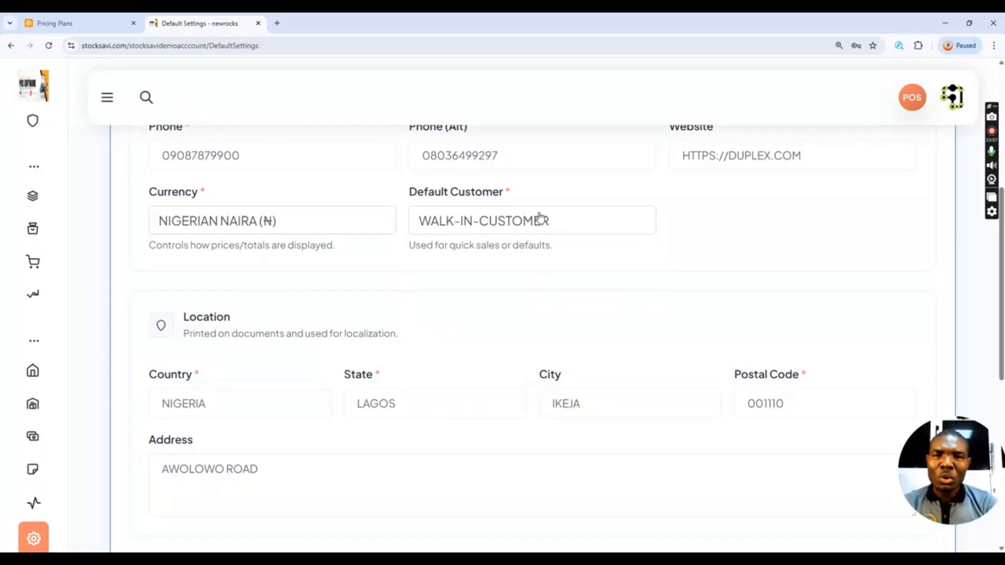
scroll(271, 337, down, 2)
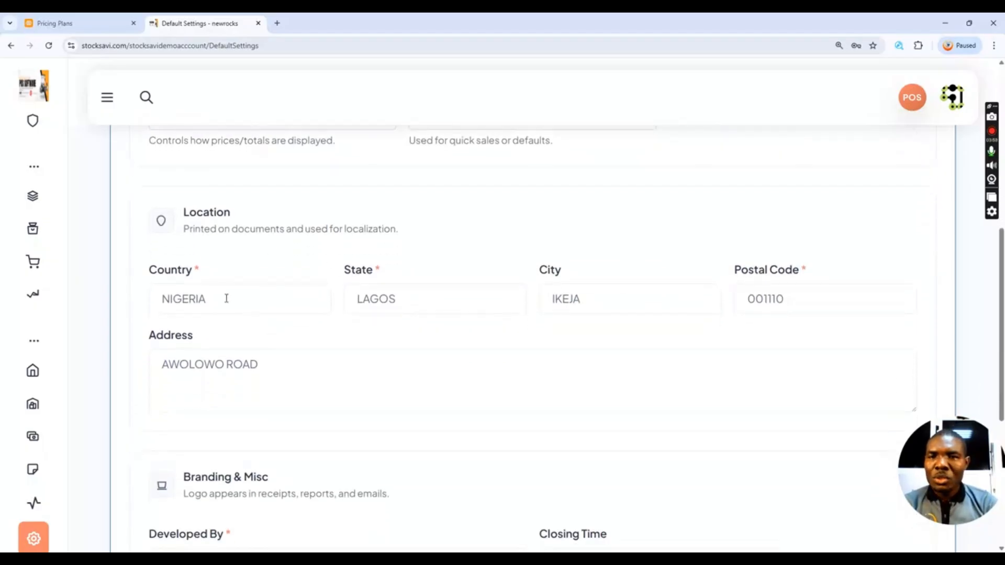
scroll(226, 305, down, 1)
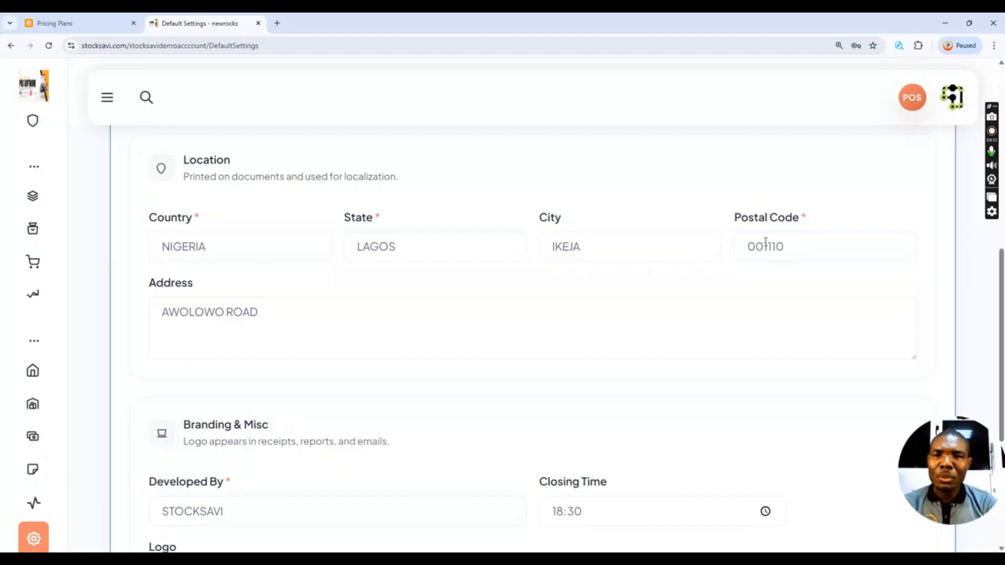
click(262, 312)
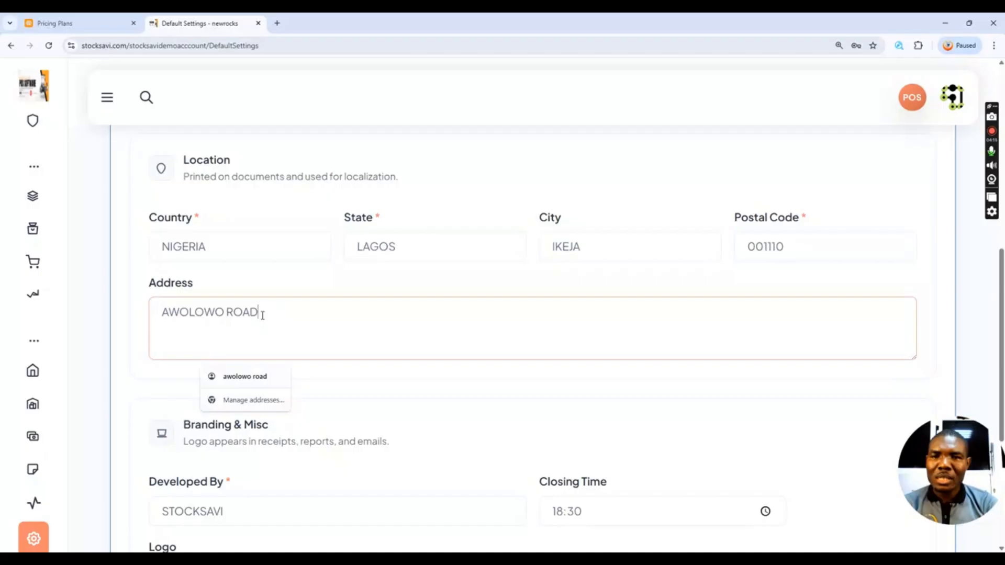
scroll(298, 326, down, 4)
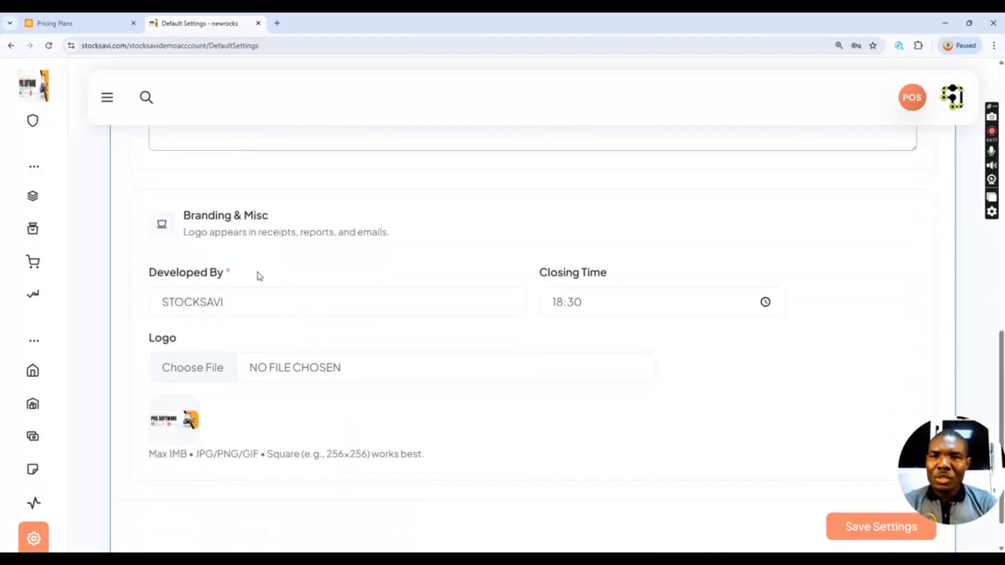
scroll(261, 273, down, 1)
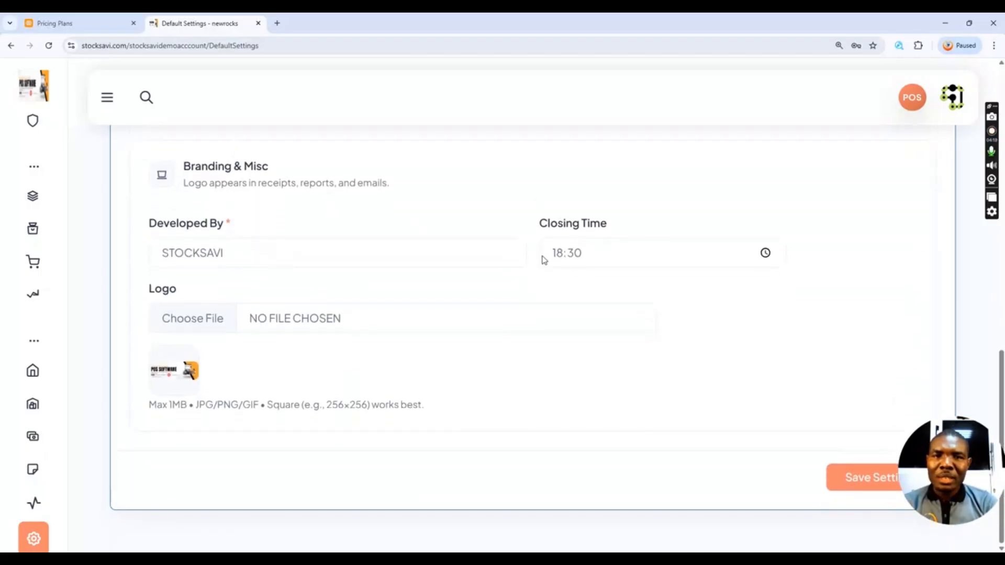
- Set the logo to the Black and Gold Elegant Graphic Designer Monogram Logo - 1 image from Downloads and save
click(613, 263)
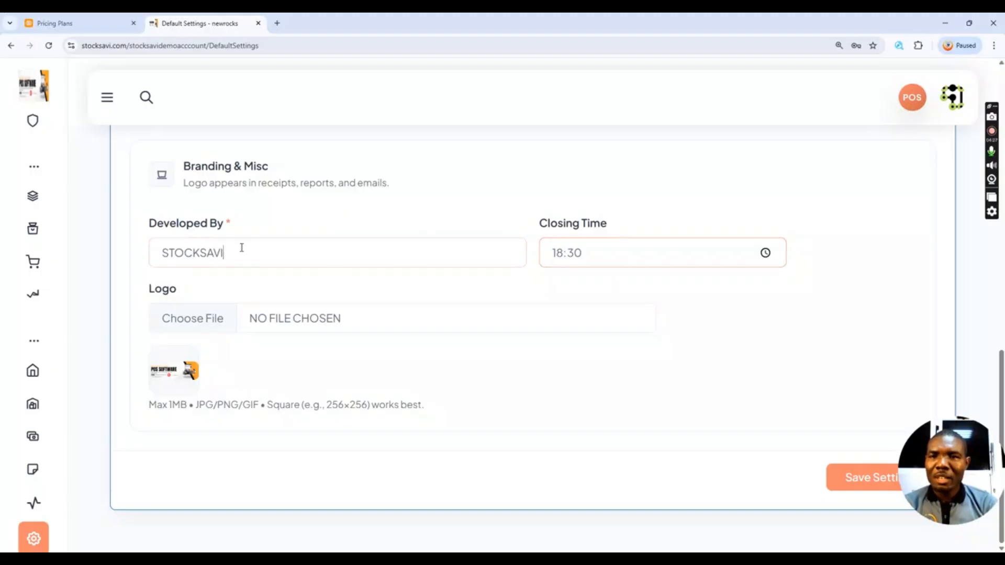
click(256, 257)
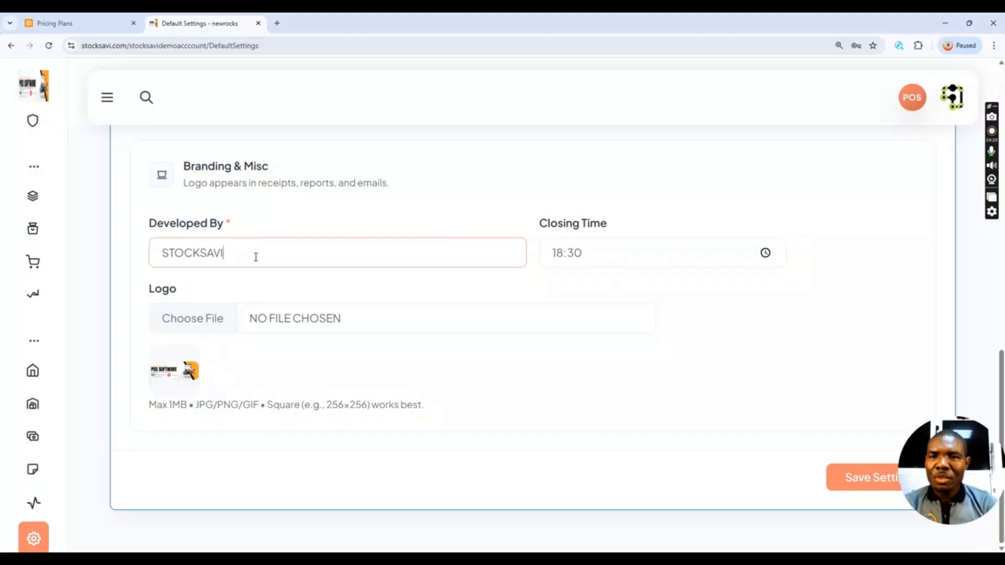
click(220, 324)
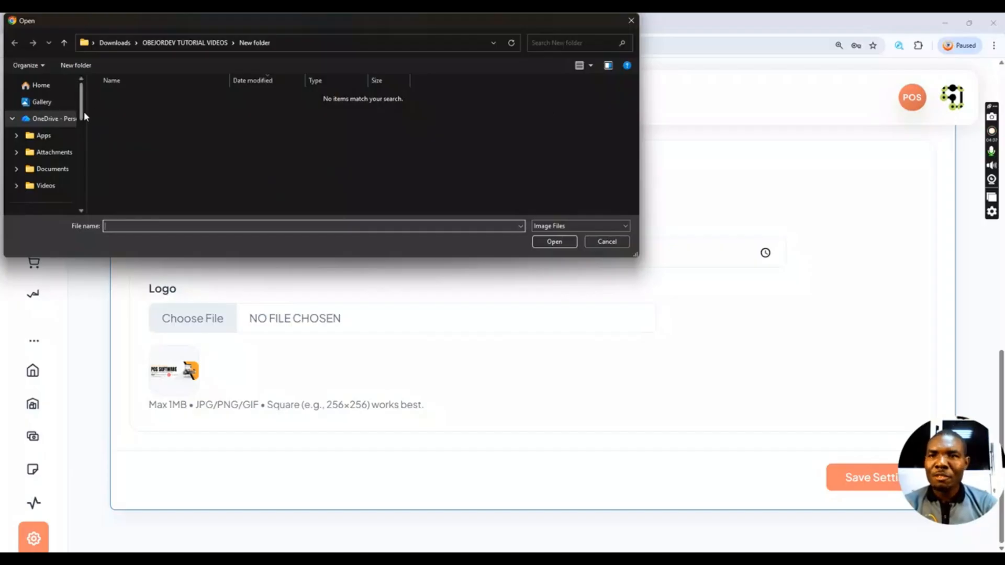
drag(82, 112, 88, 141)
click(65, 136)
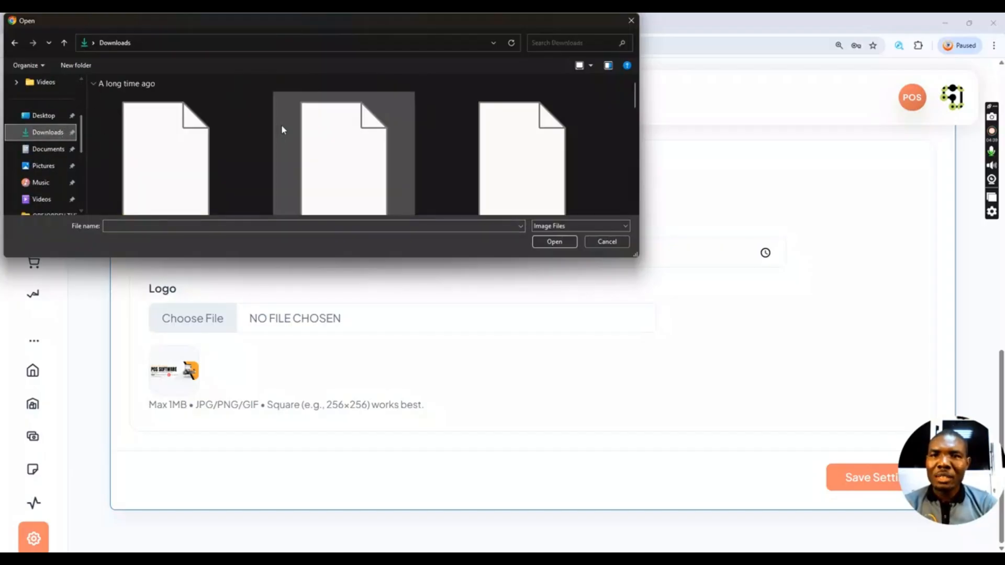
click(189, 162)
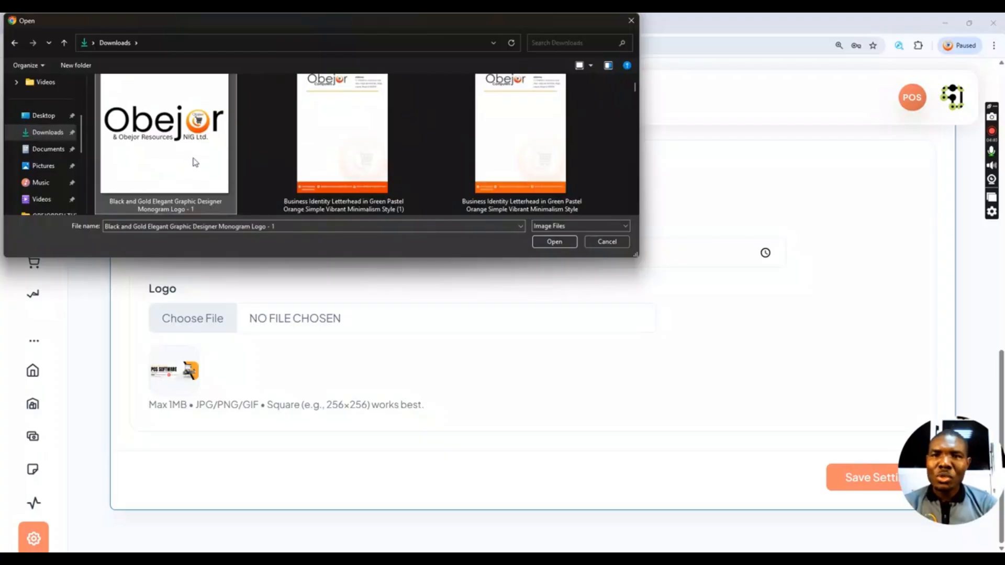
click(549, 242)
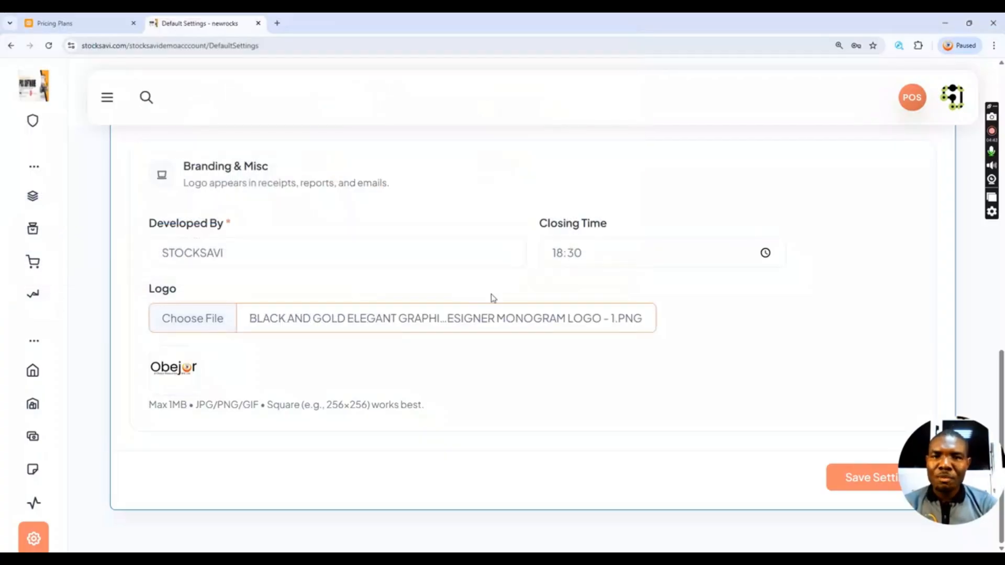
click(852, 477)
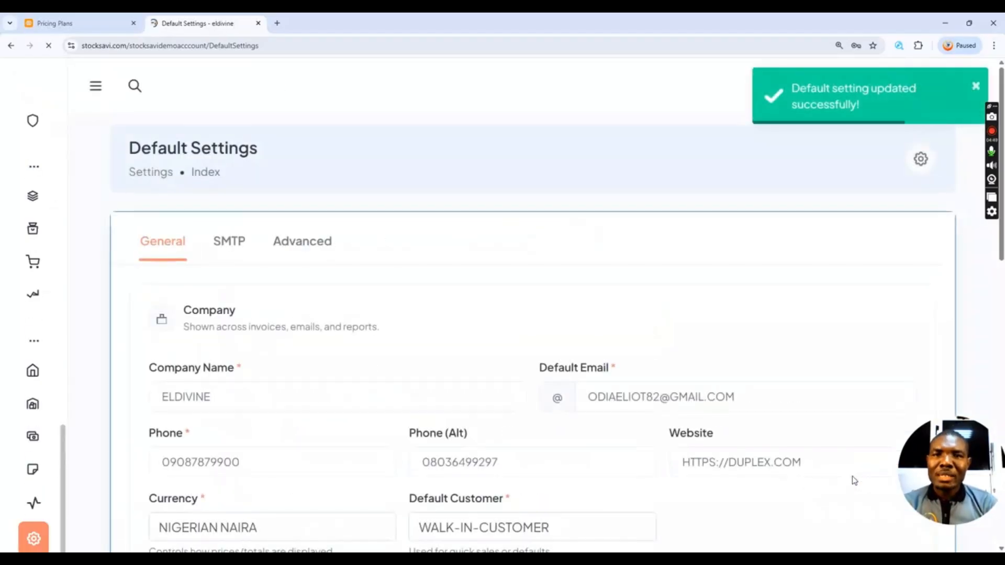
- Check that the sidebar shows the Obejor logo beside the ELDIVINE company name
mouse_move(63, 96)
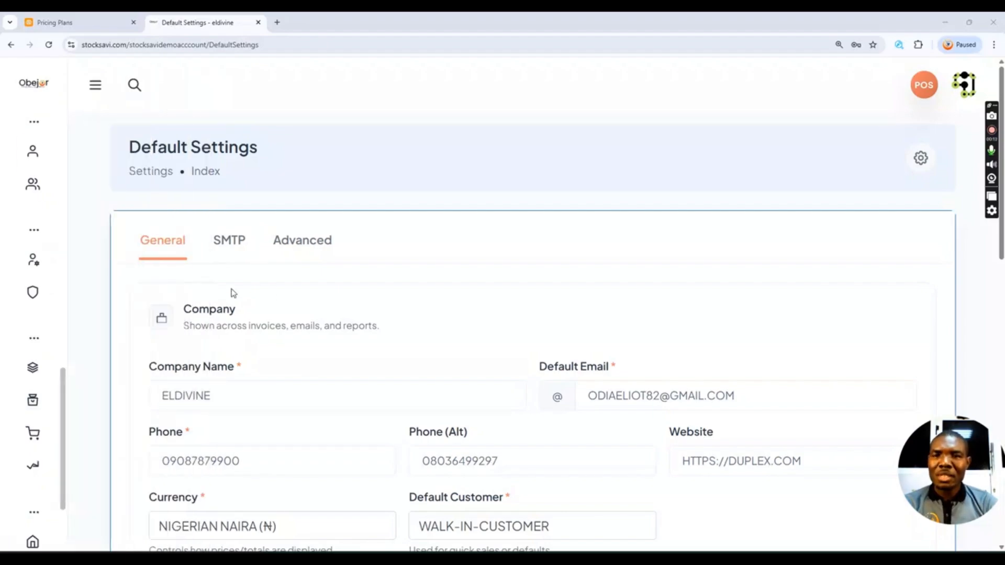
mouse_move(38, 85)
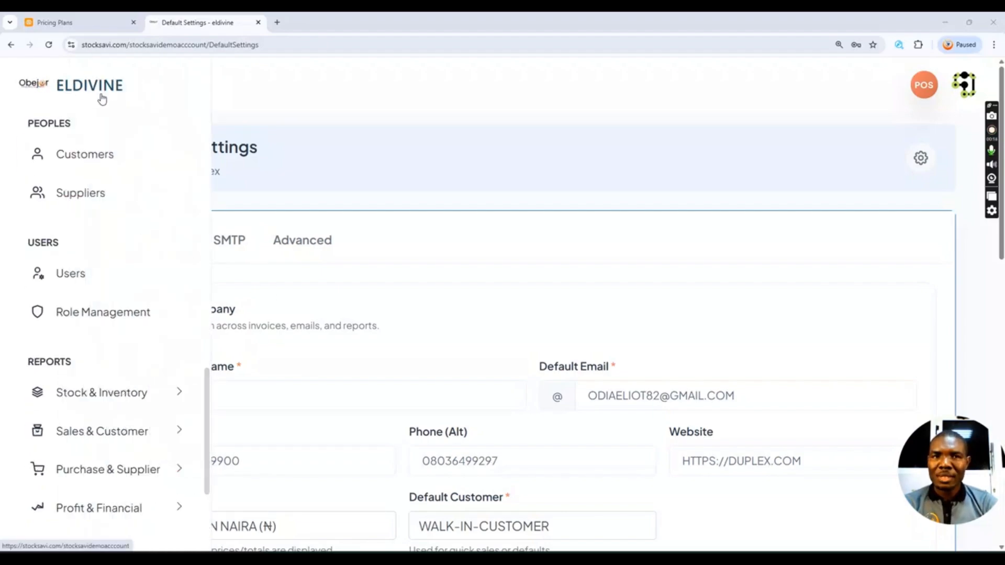